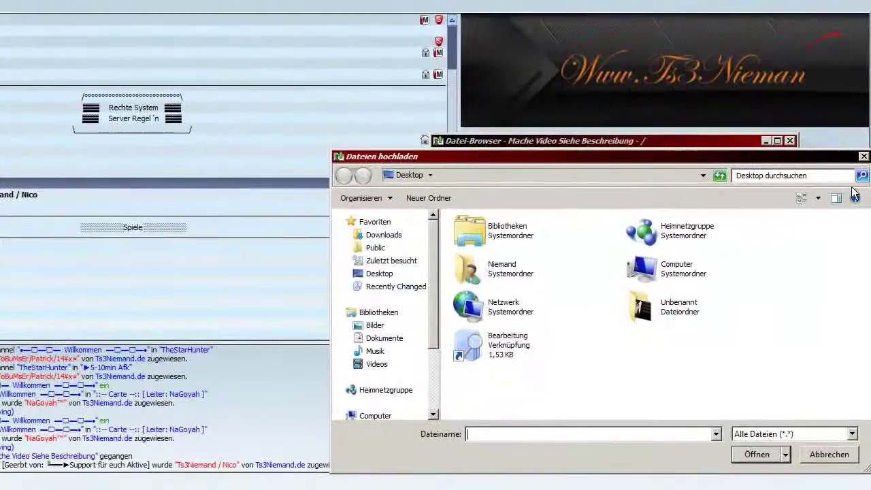
Step: Cancel the Dateien hochladen dialog and close the channel's Datei-Browser without uploading
click(862, 158)
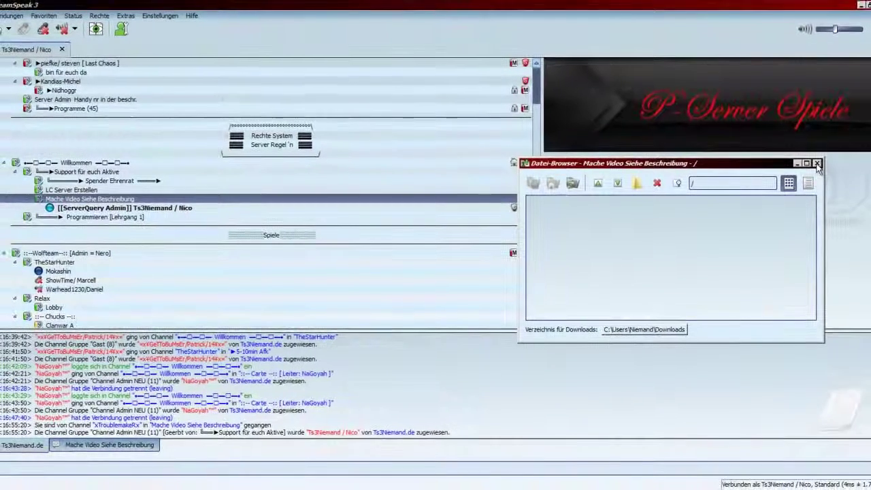
click(818, 164)
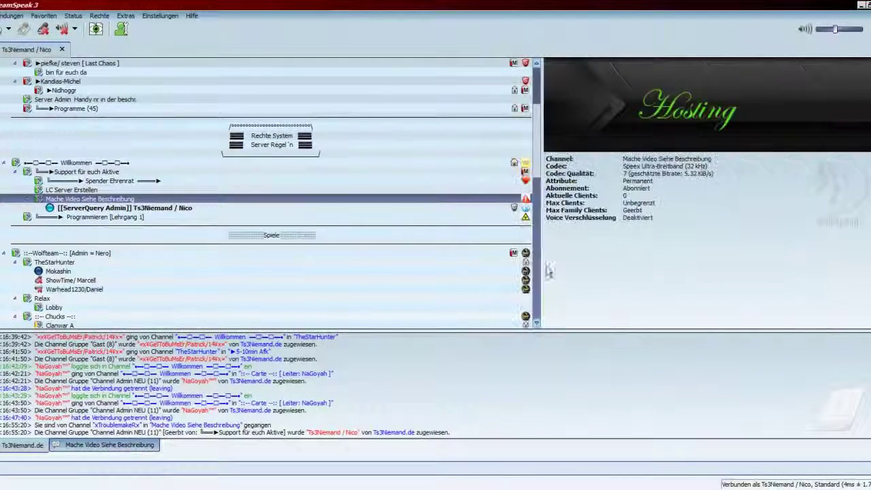
right_click(113, 198)
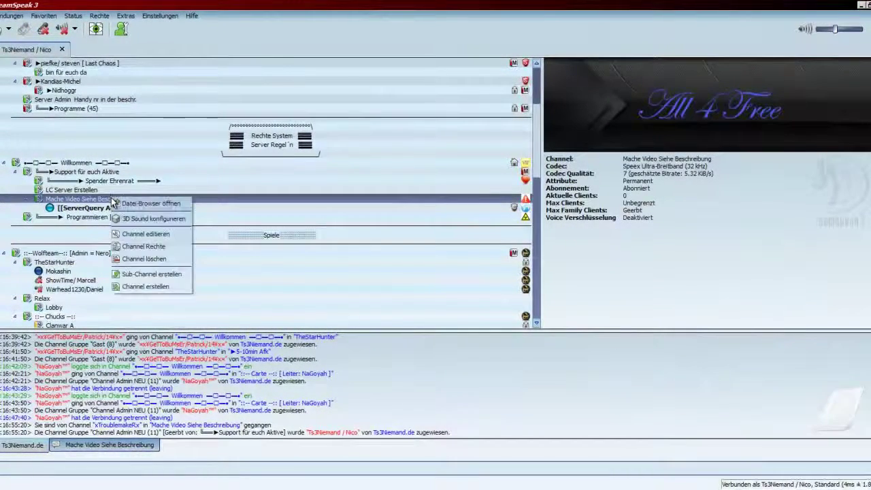
click(146, 219)
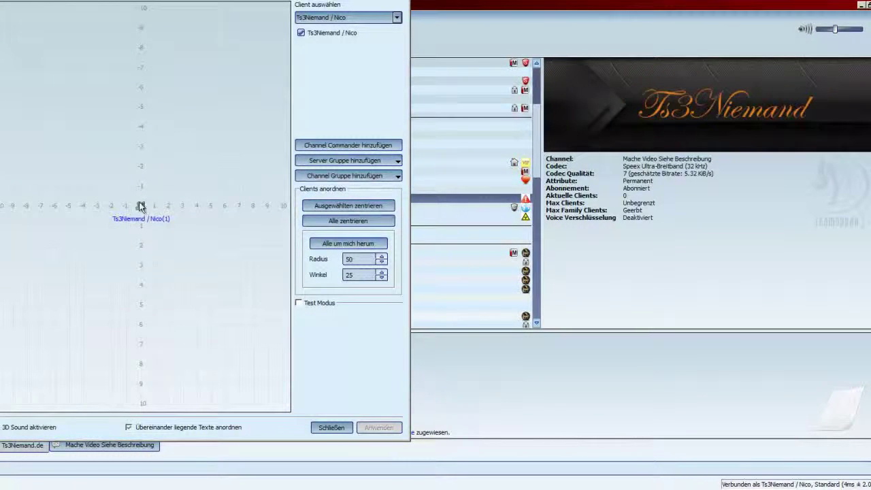
mouse_move(141, 206)
mouse_down()
mouse_move(72, 181)
mouse_move(46, 96)
mouse_move(157, 108)
mouse_move(240, 89)
mouse_move(265, 288)
mouse_move(252, 340)
mouse_move(43, 353)
mouse_up()
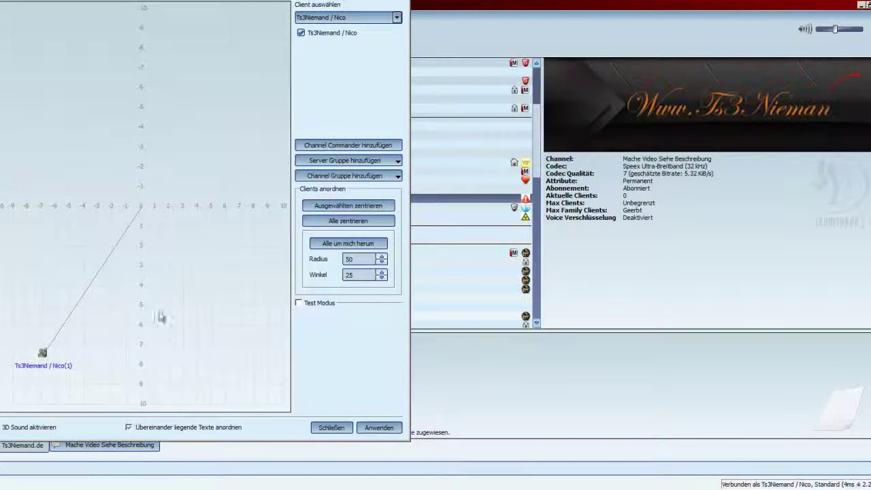
click(333, 428)
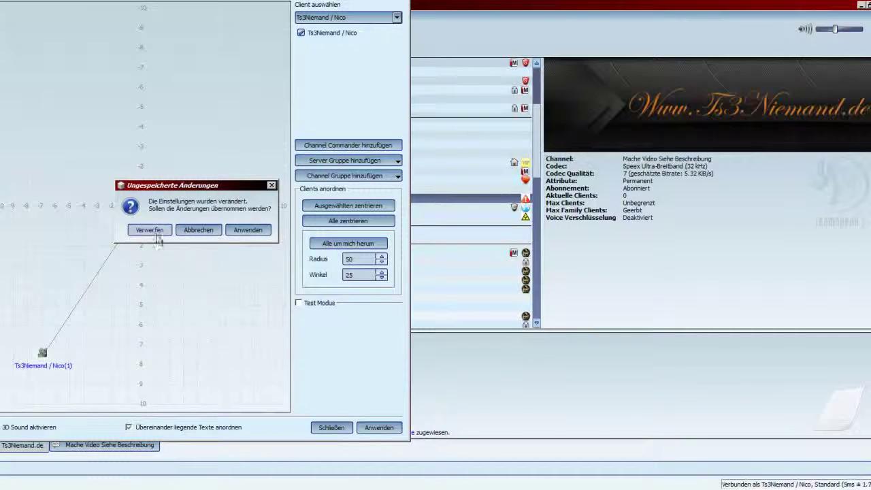
click(150, 230)
right_click(112, 198)
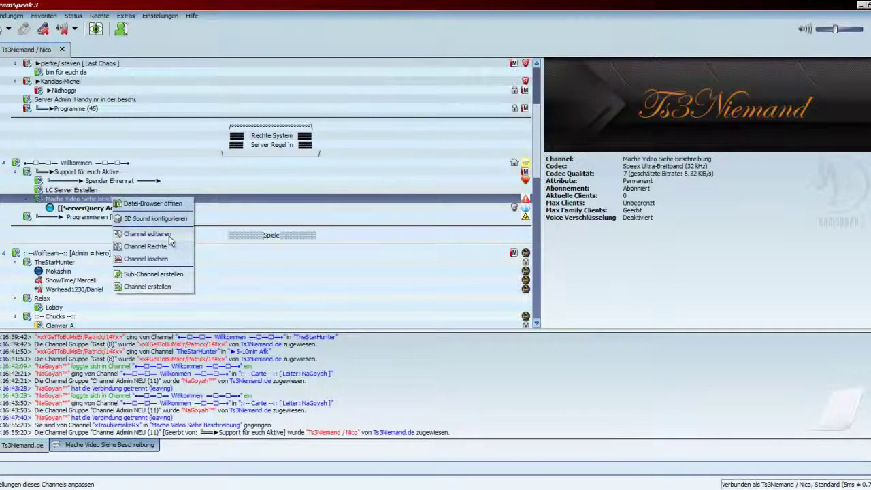
Step: Create a sub-channel under 'Mache Video Siehe Beschreibung' and name it Test123
right_click(75, 198)
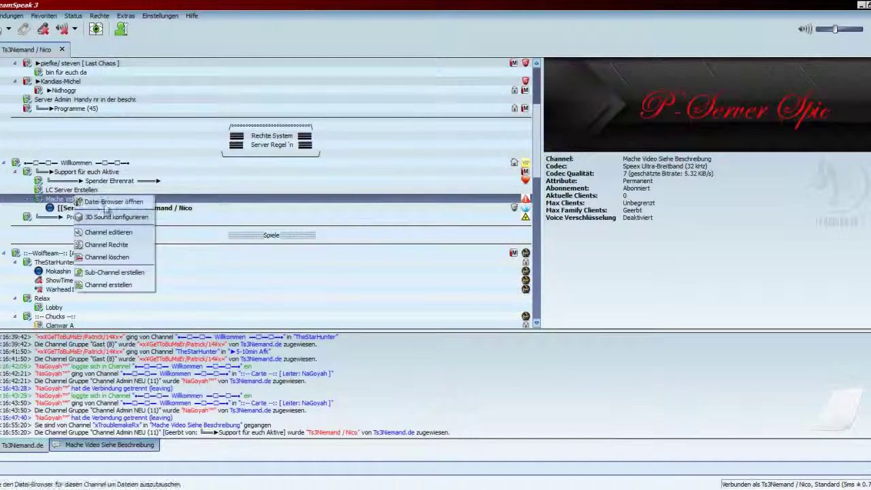
click(120, 272)
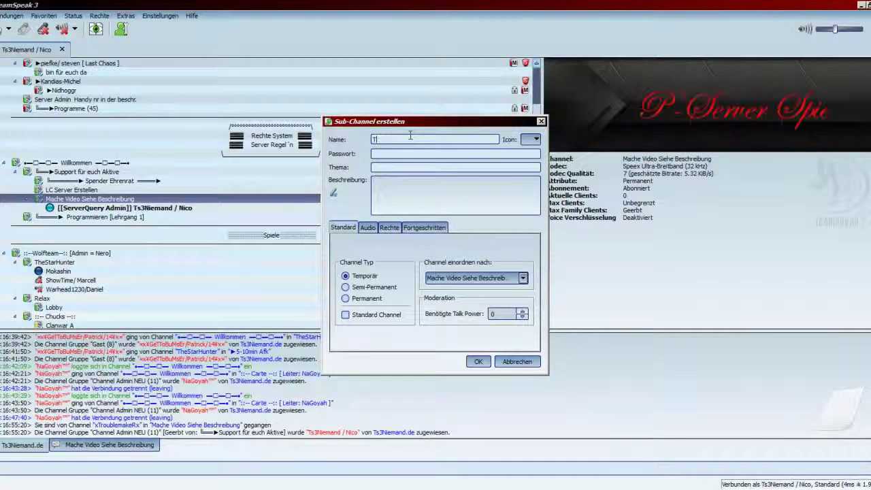
text(Test123)
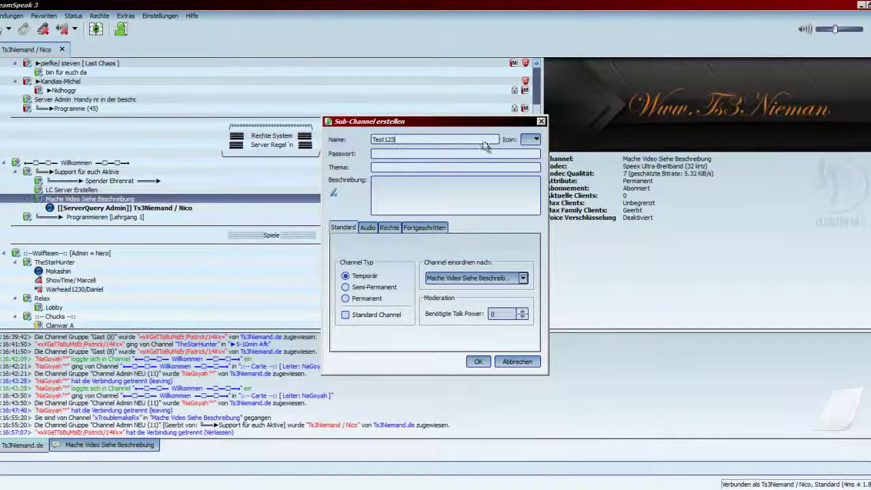
click(535, 139)
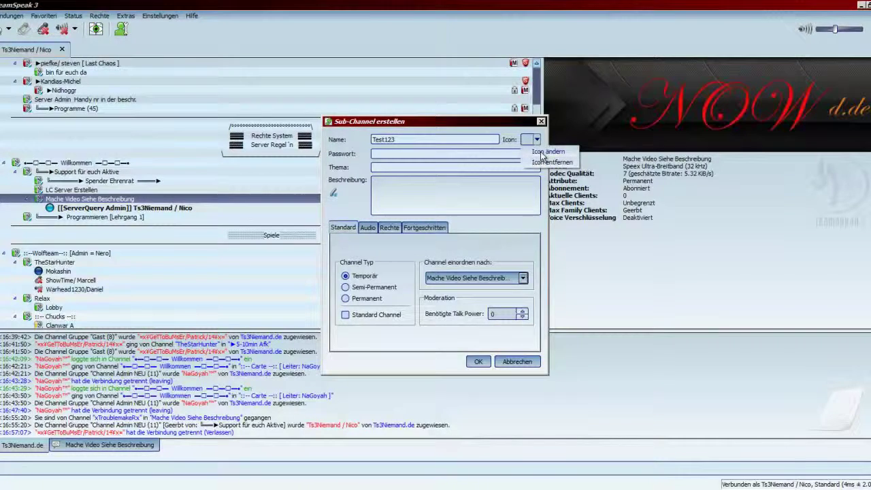
Step: Assign the local shield icon from Gruppen Icons to the Test123 sub-channel
click(546, 152)
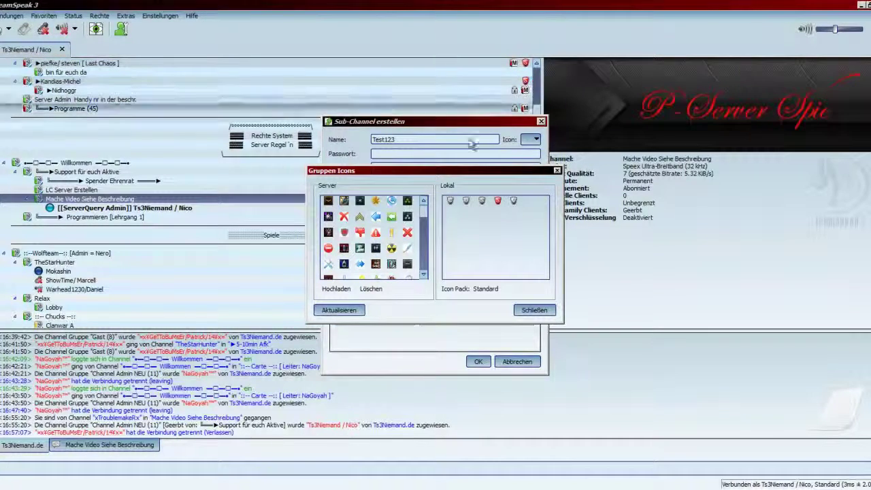
scroll(426, 215, down, 5)
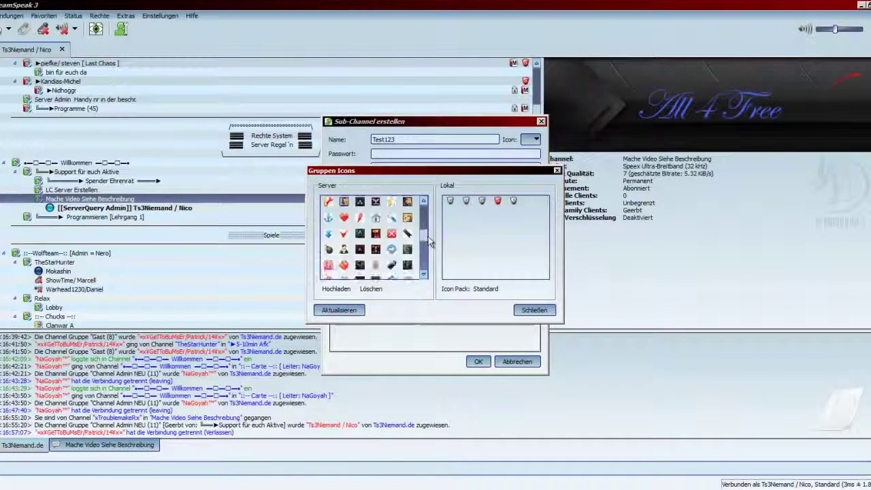
click(340, 290)
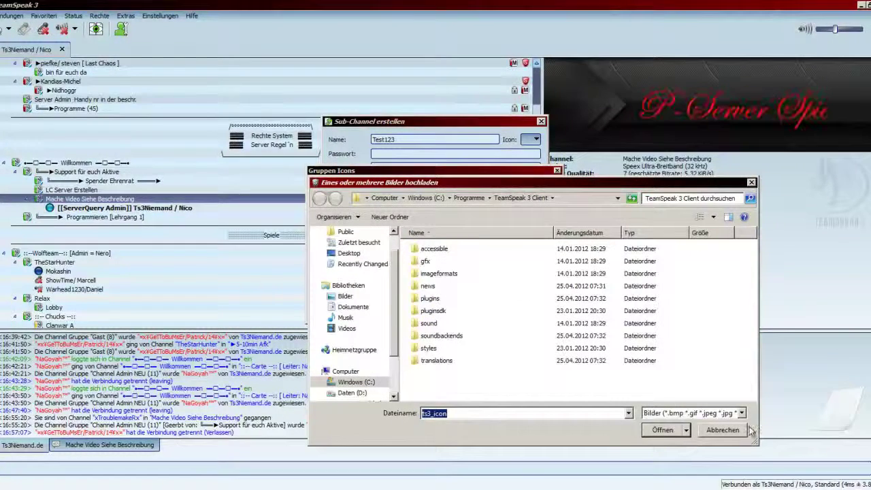
click(723, 431)
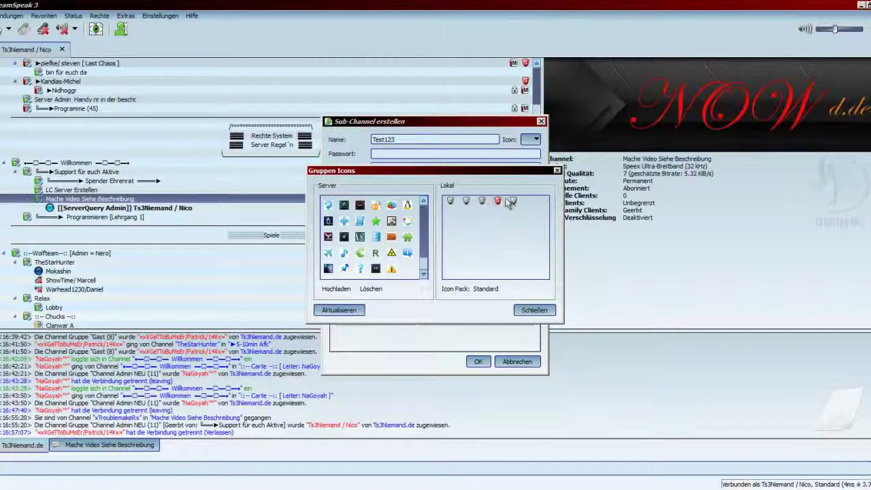
click(534, 309)
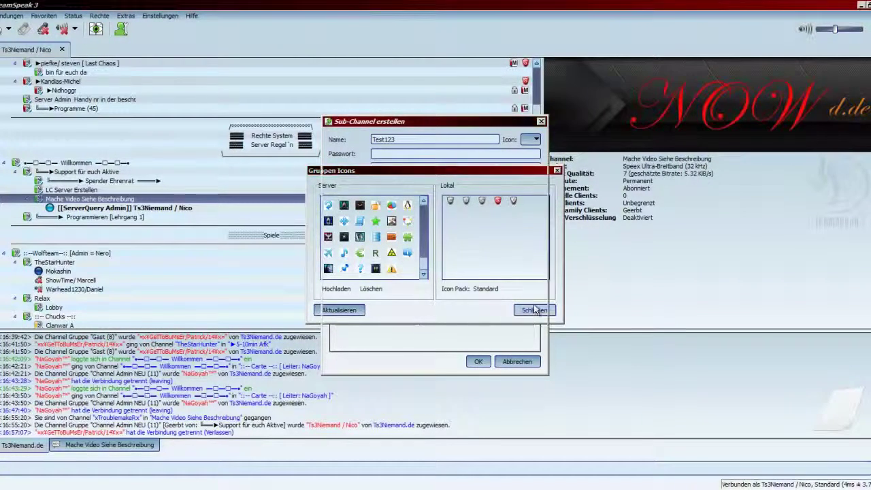
click(536, 139)
click(544, 161)
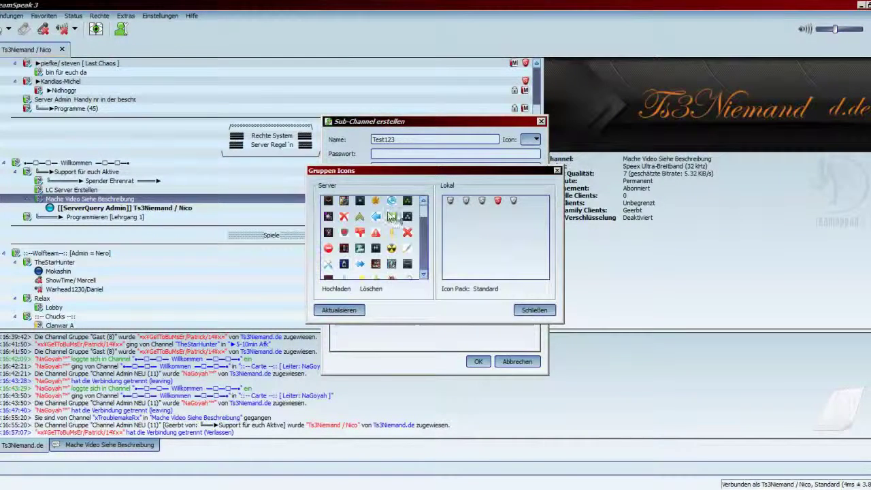
double_click(465, 199)
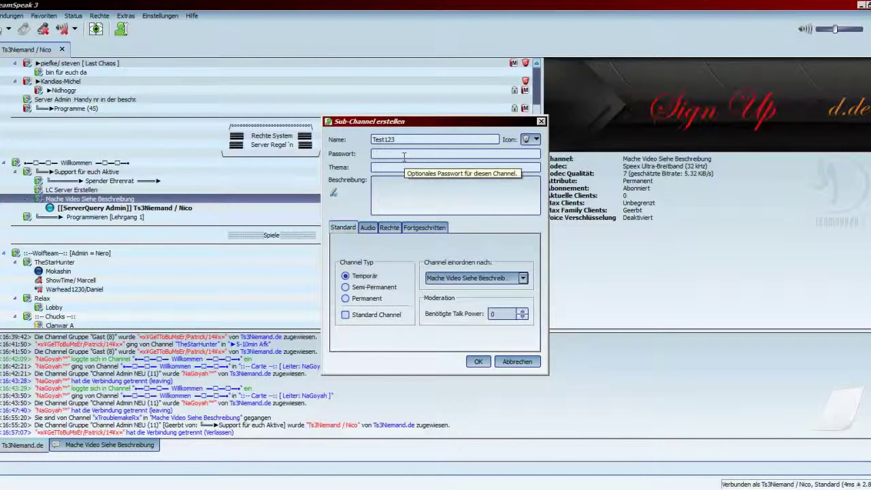
Step: Enter a channel password and set the topic to 'Video'
click(404, 156)
text(123)
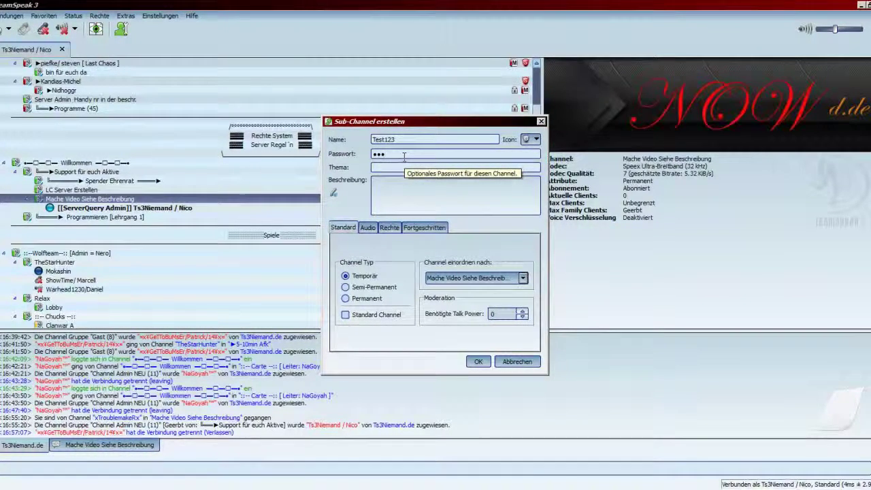
click(406, 168)
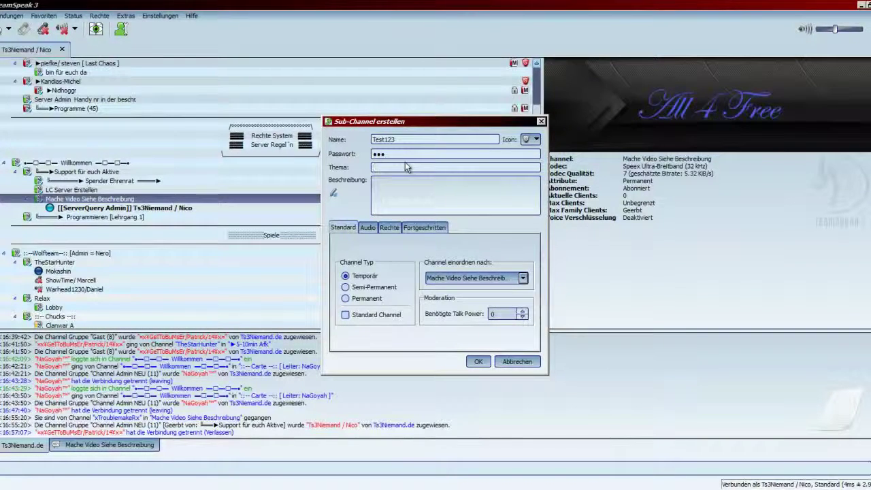
text(Vid)
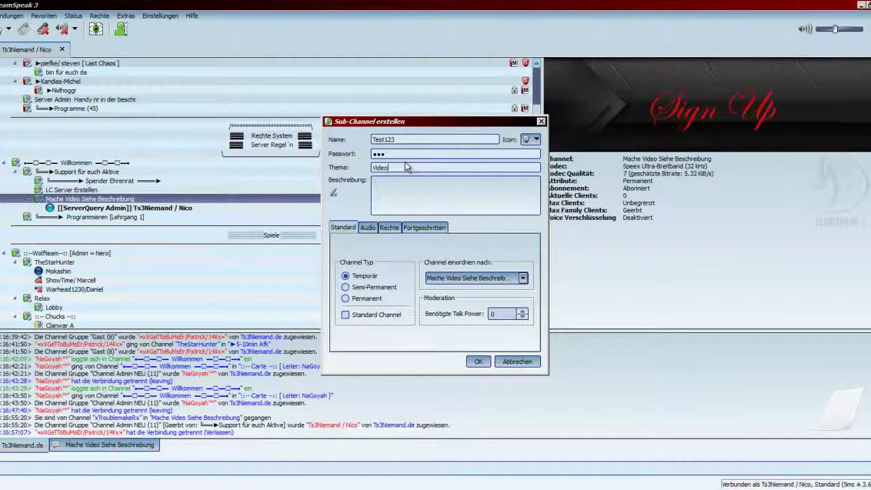
text(eo)
click(431, 186)
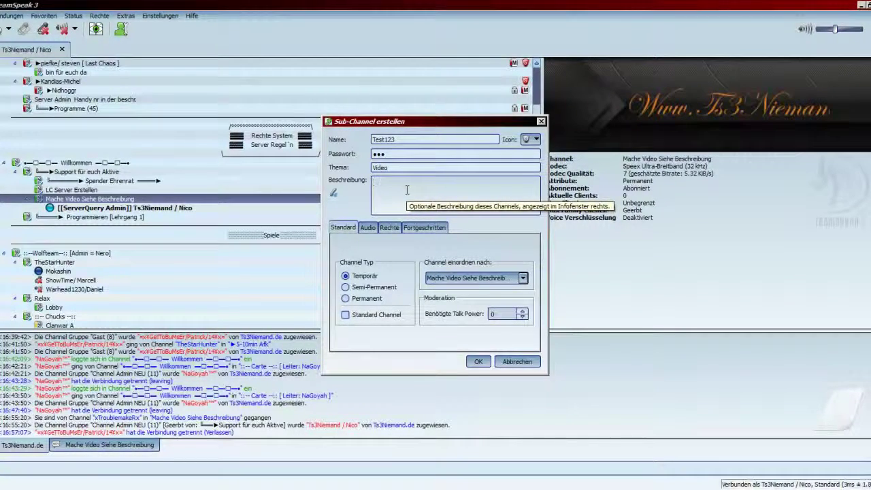
Step: Write a multi-line description ending with 'hier ist ein video'
text(ier )
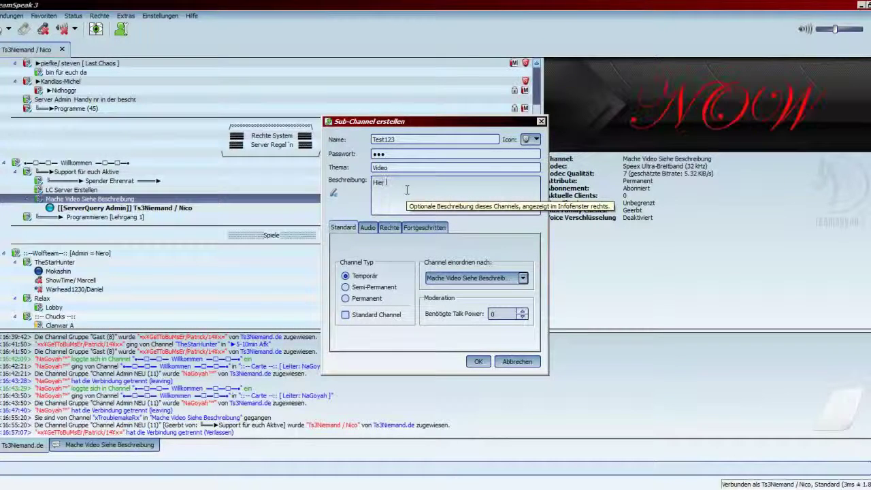
text(i)
text(s )
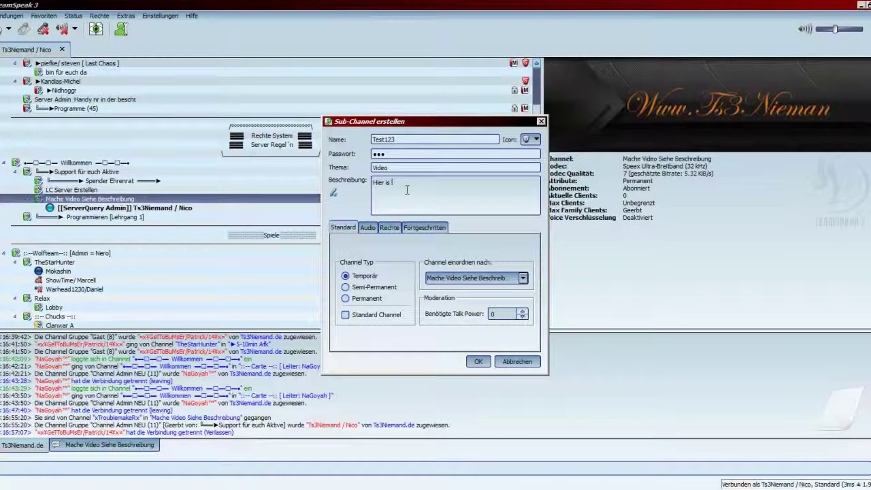
text(ein video)
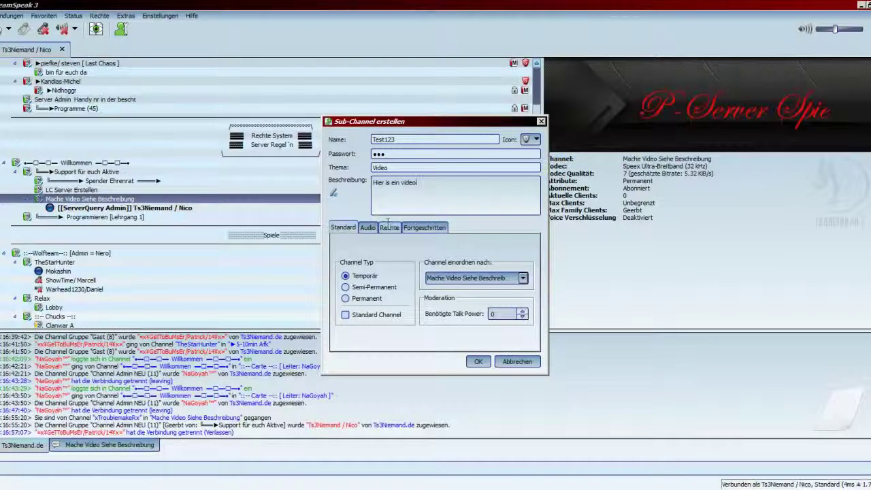
key(Return)
key(Return)
key(Return)
key(Return)
key(Return)
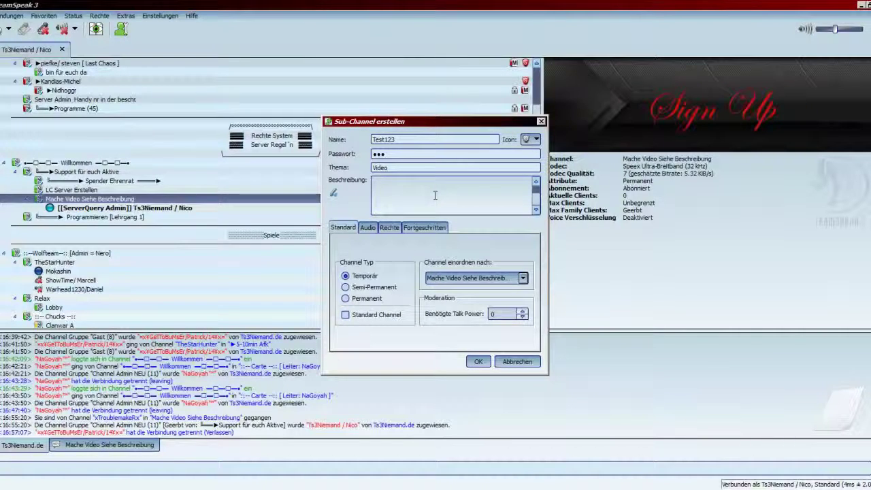
text(hier ist ein)
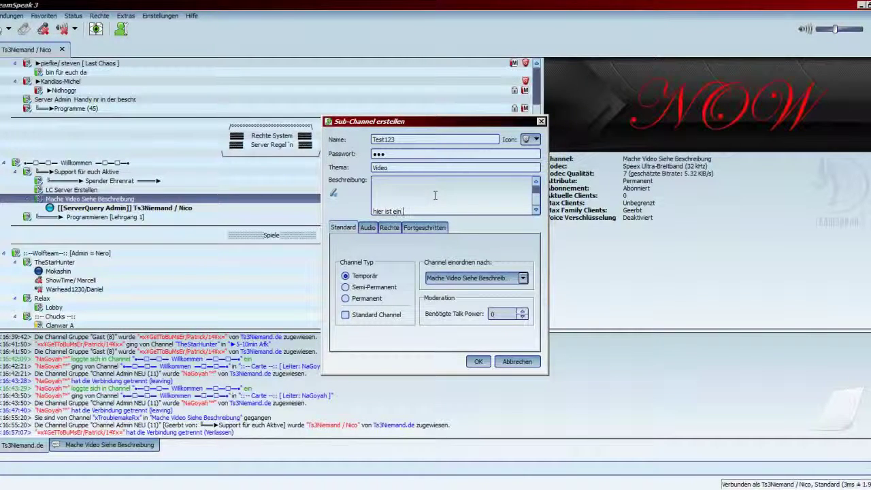
text( video)
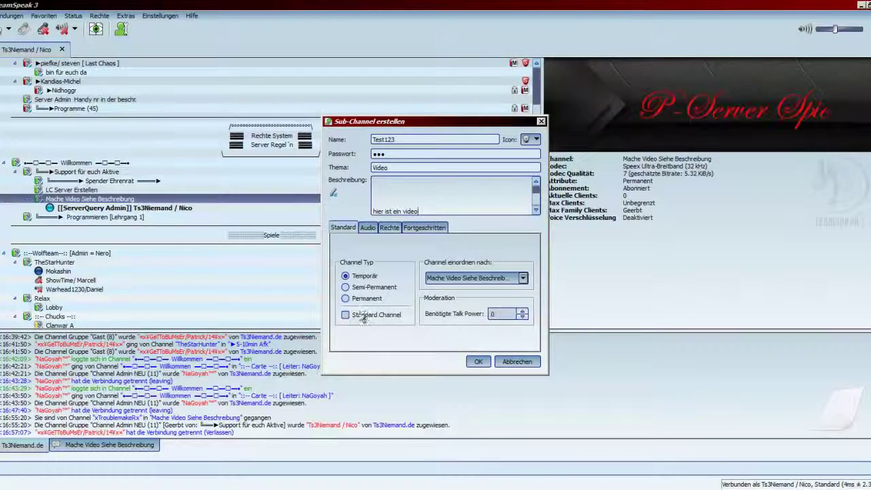
drag(408, 127, 622, 111)
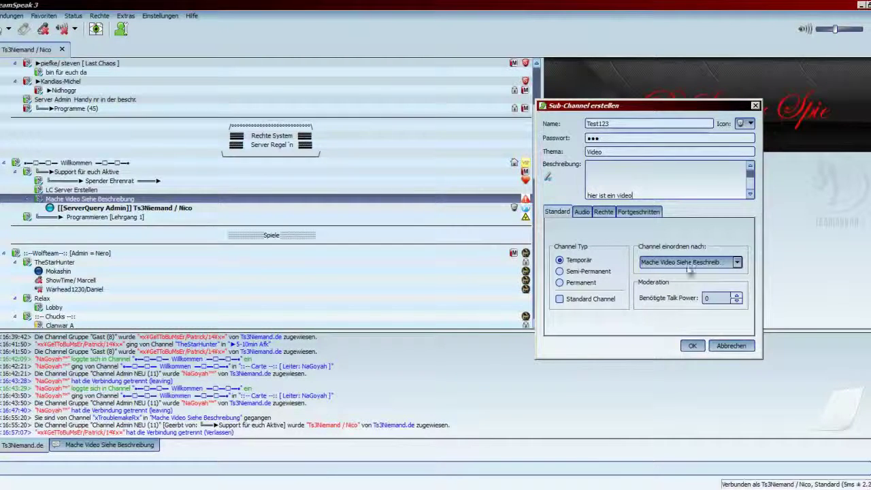
click(738, 263)
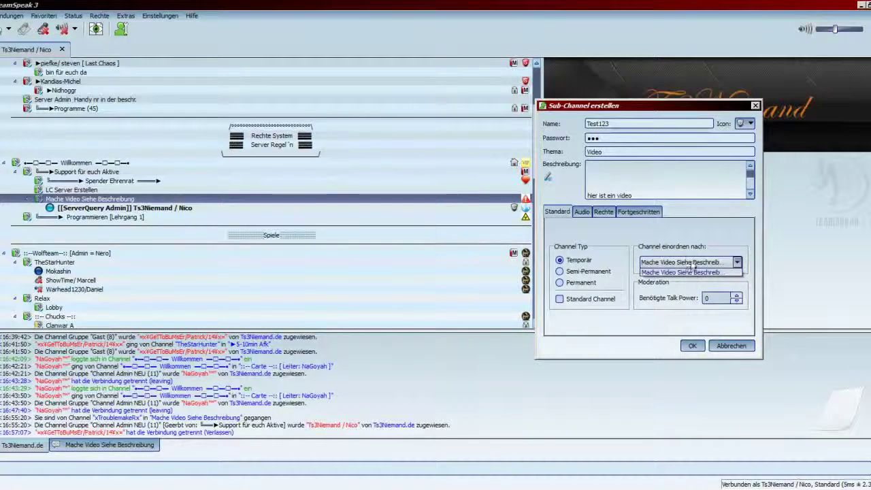
click(738, 262)
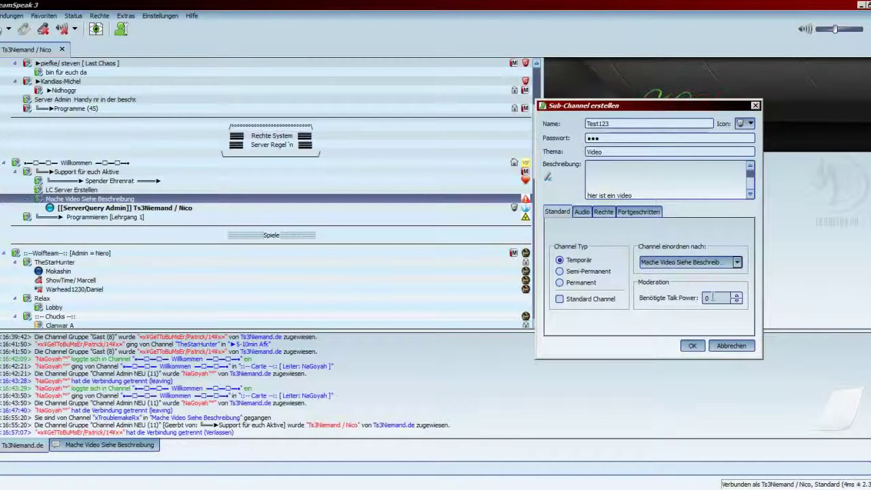
double_click(717, 299)
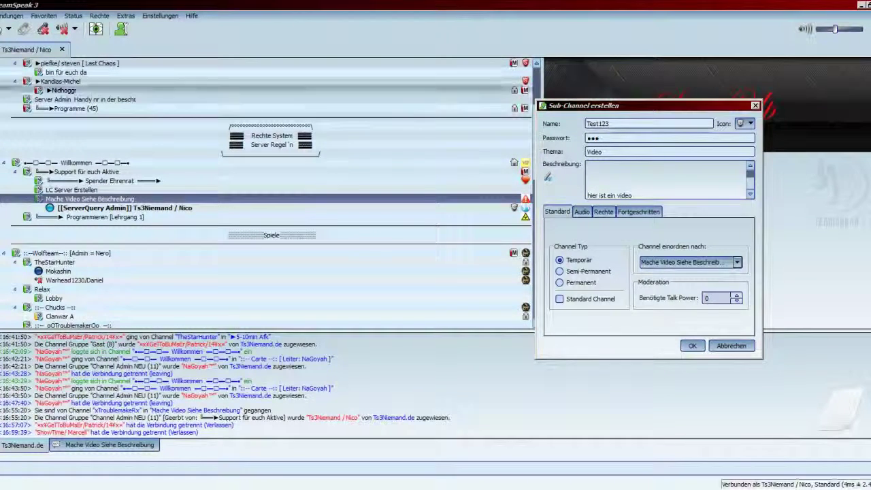
Step: List Query 100, SA 75, Nutzer / Mitglied 50, Gast 15 - 25 in Notepad, then return to the dialog
text(Q)
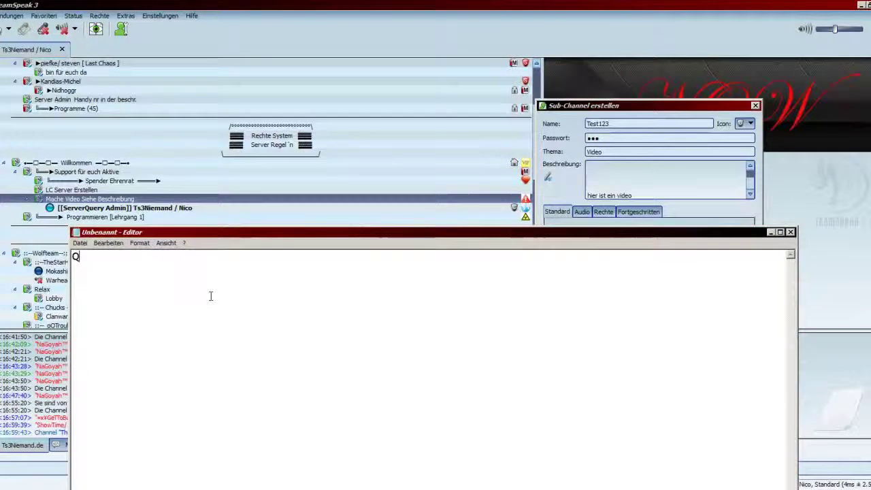
text(uery )
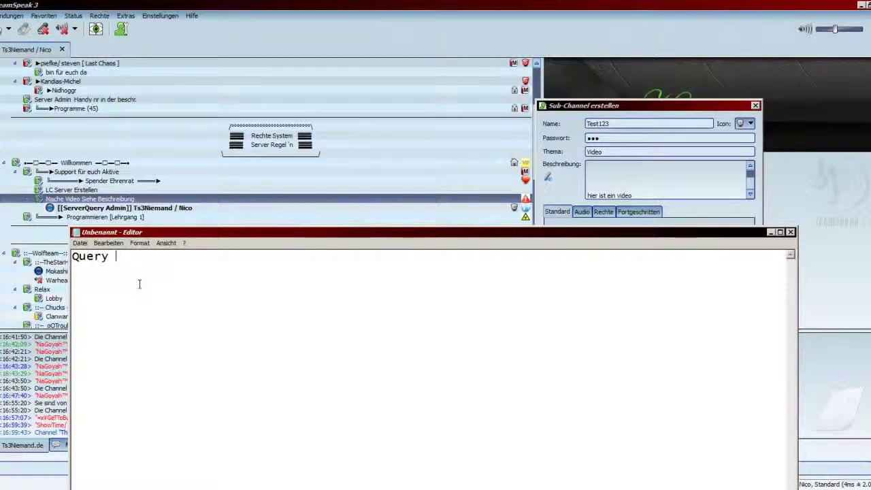
text(100)
key(Return)
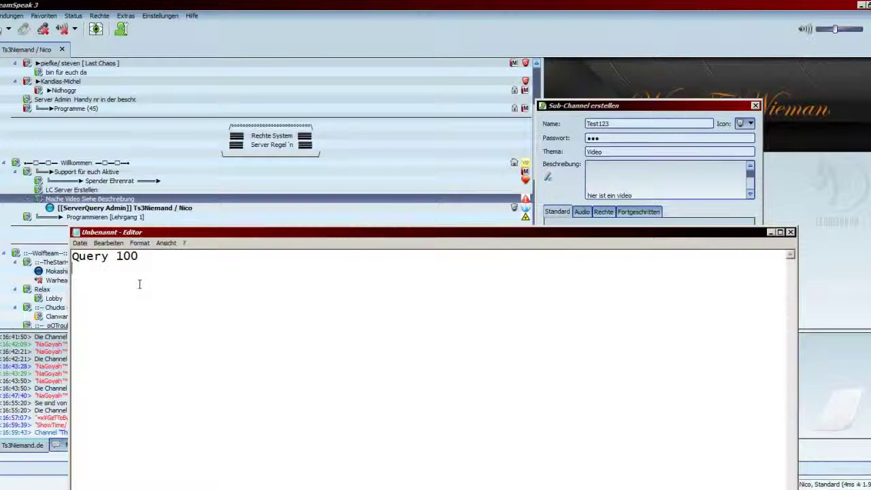
text(SA)
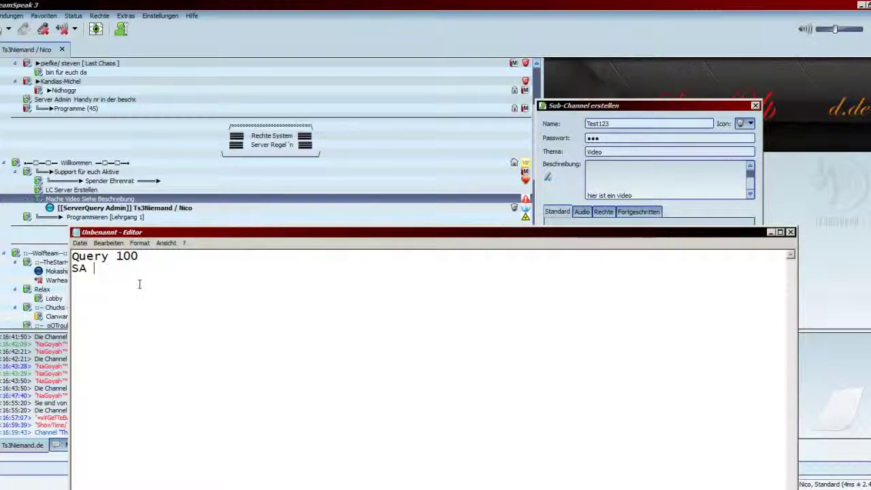
text( 75 )
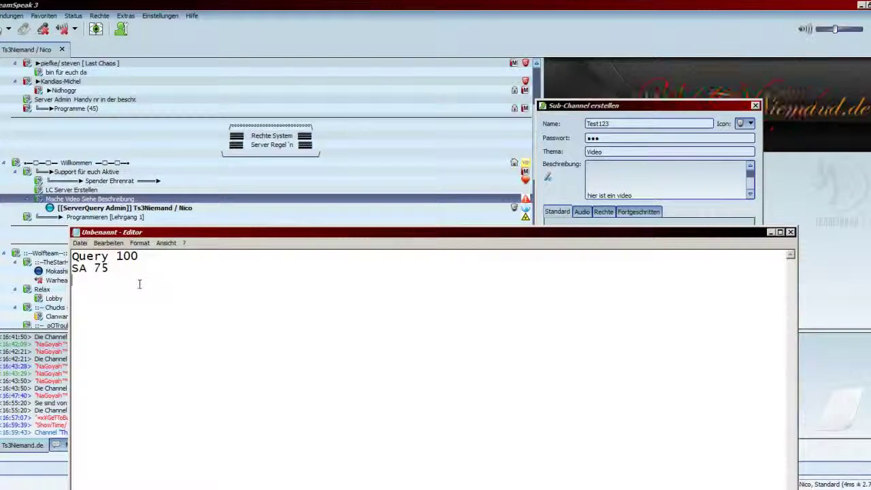
text(Nutzer )
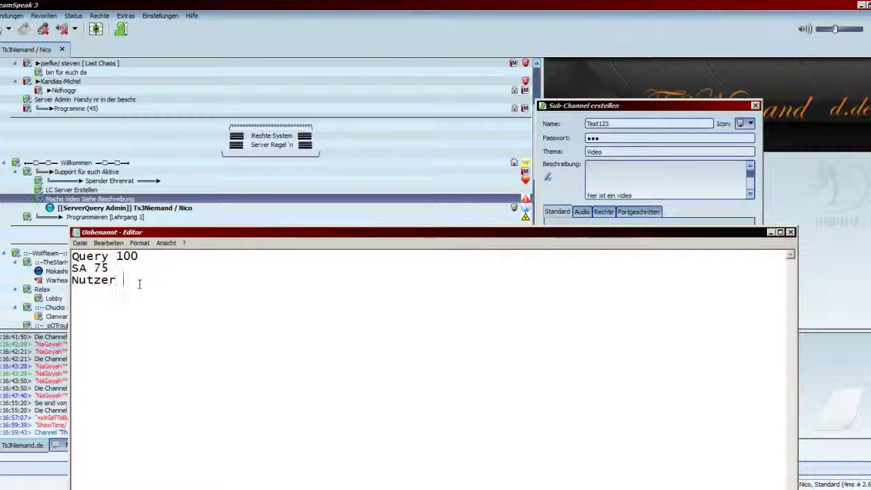
text(/ M)
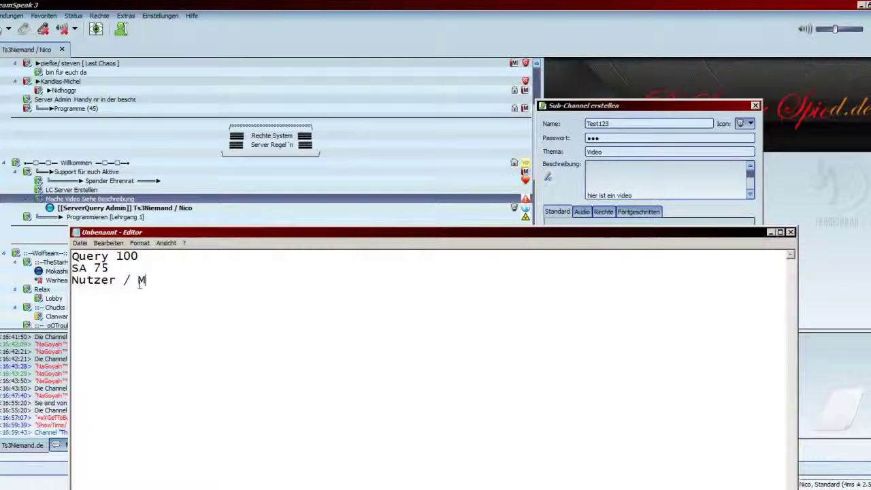
text(itglied )
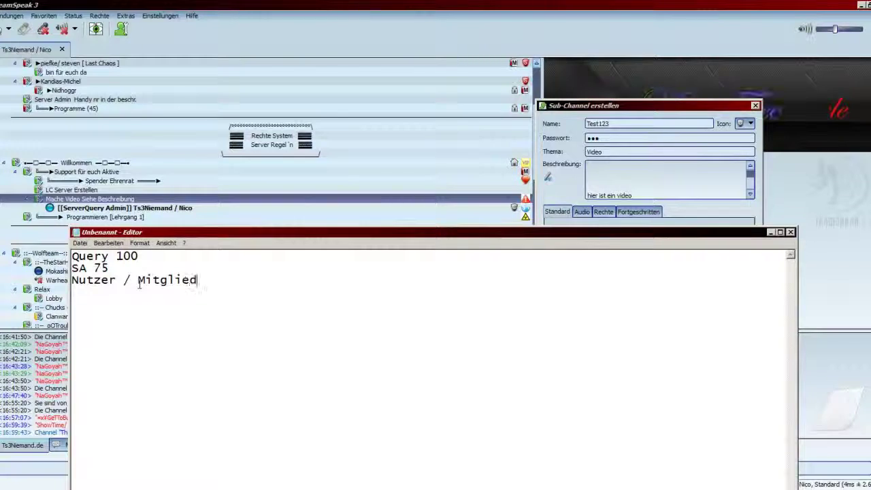
text(50)
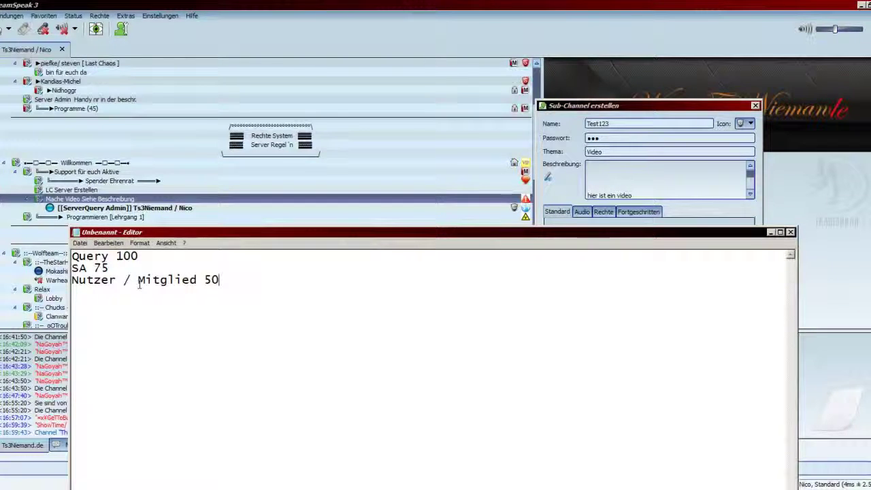
key(Return)
text(Gas)
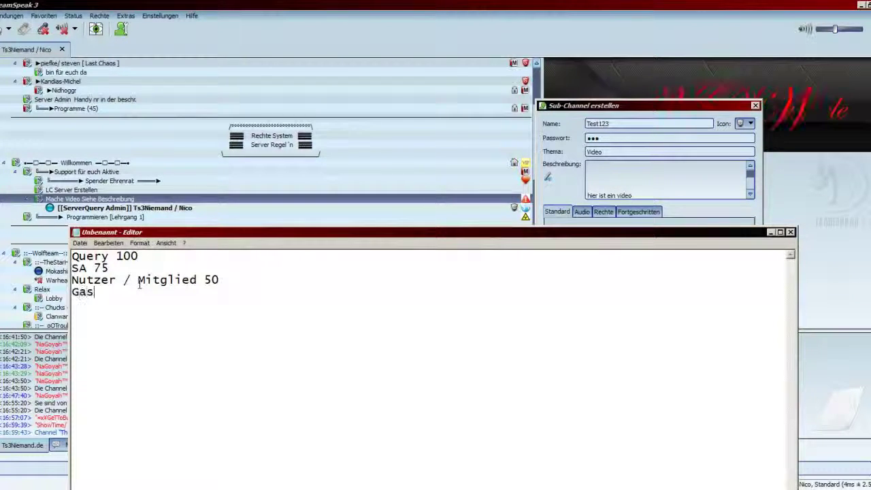
text(t 15 )
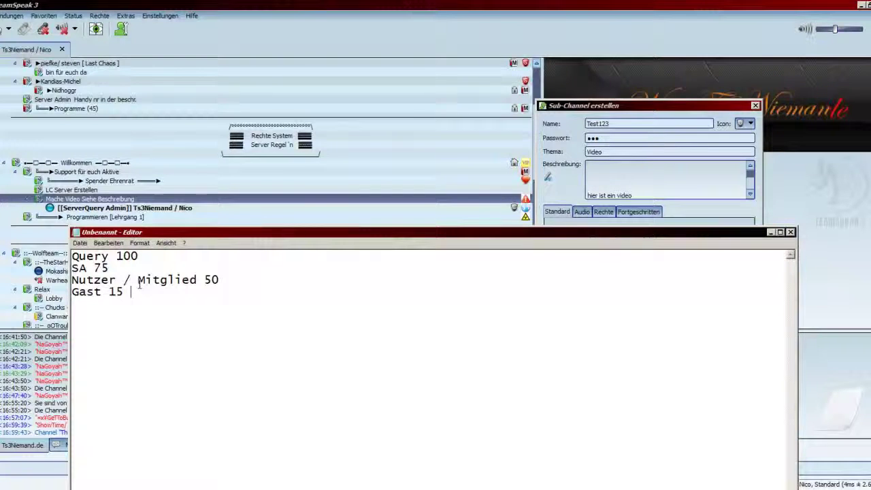
text(-25)
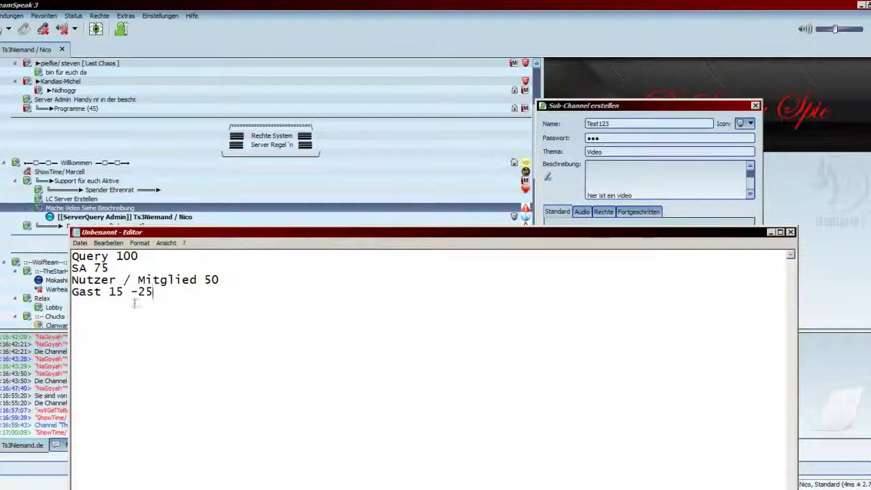
key(Left)
key(Left)
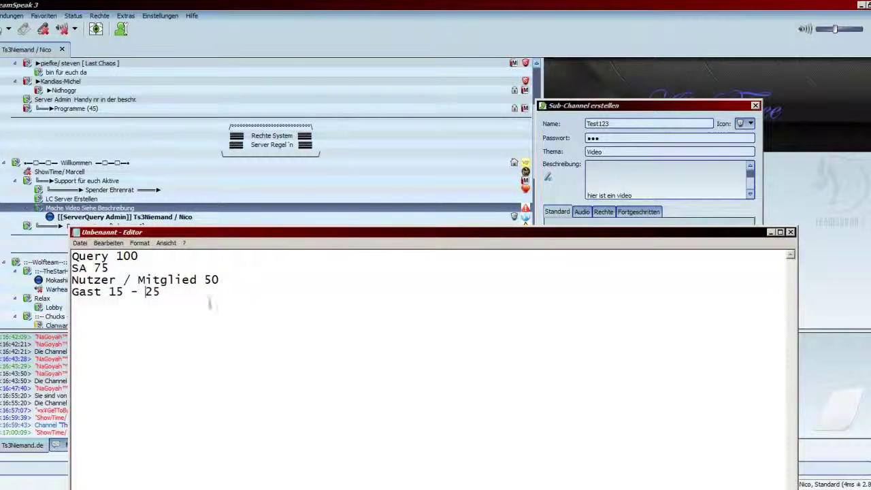
click(697, 221)
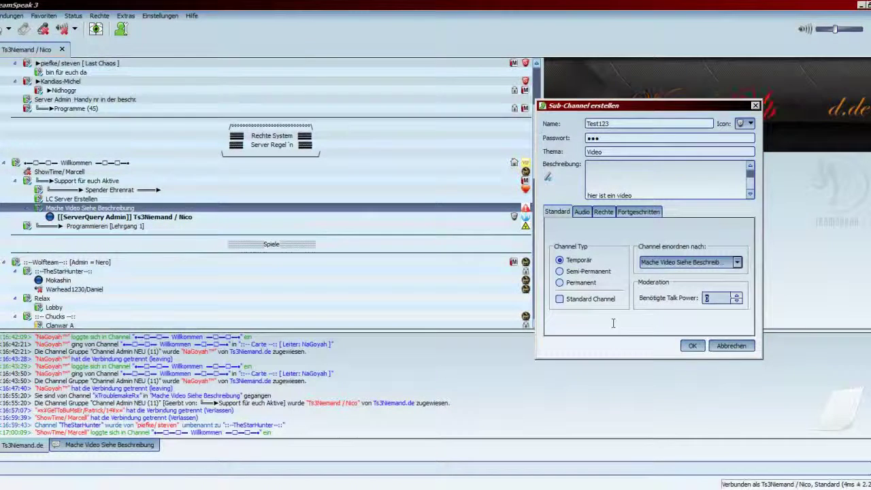
Step: Select the required talk power value in the sub-channel dialog
click(711, 297)
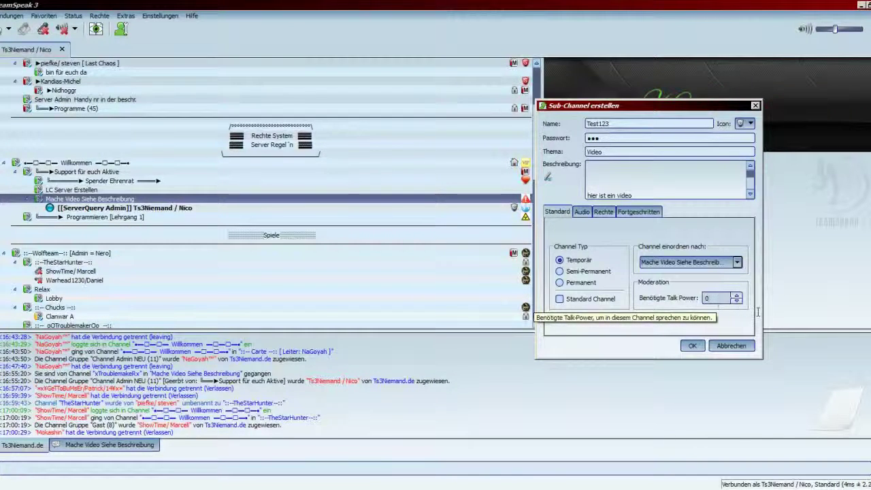
double_click(722, 300)
click(713, 298)
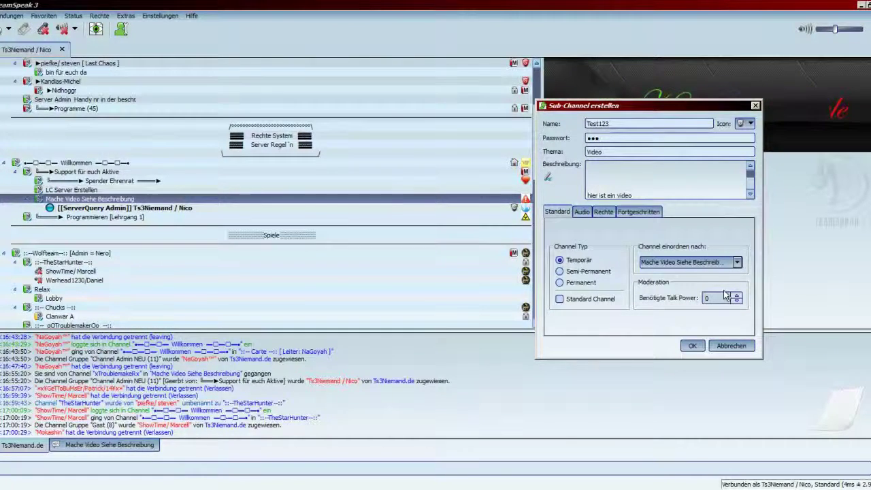
double_click(725, 295)
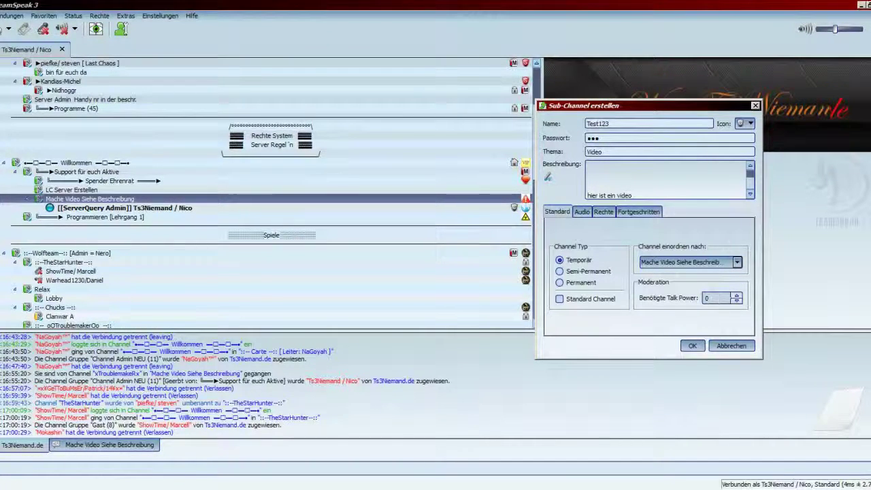
Step: Highlight the entered channel password, then bring up the Audio settings
double_click(612, 136)
click(158, 208)
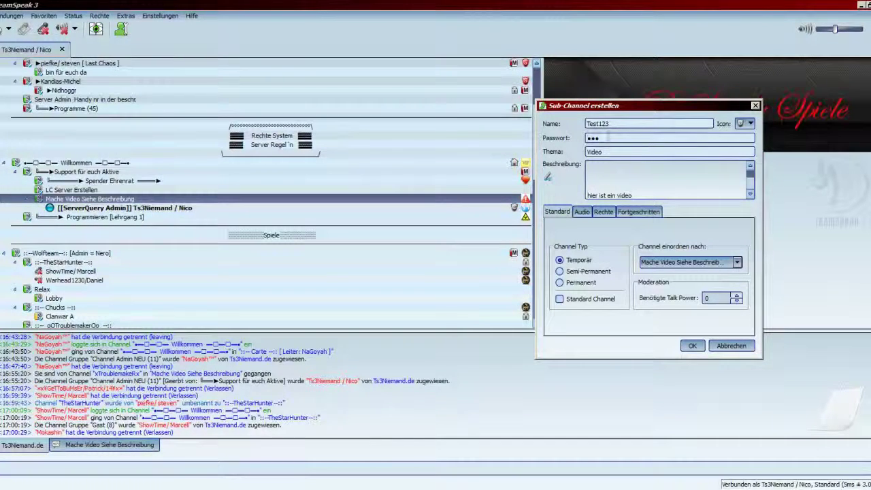
drag(612, 140, 583, 139)
click(612, 139)
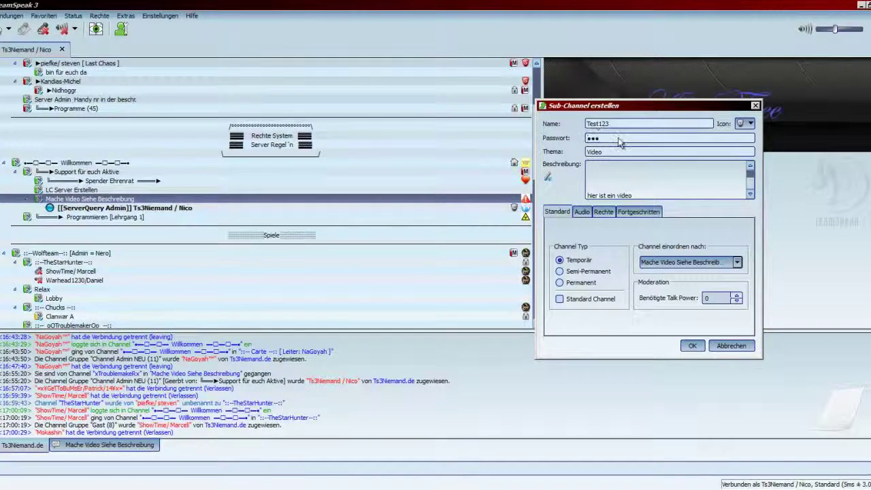
click(581, 211)
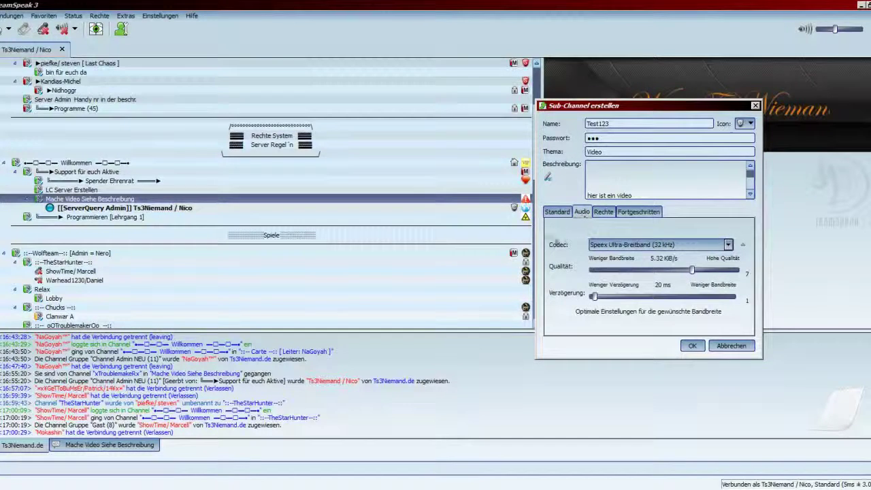
Step: Keep Speex Ultra-Breitband (32 kHz), raise quality to 10 and leave latency at 20 ms
click(612, 139)
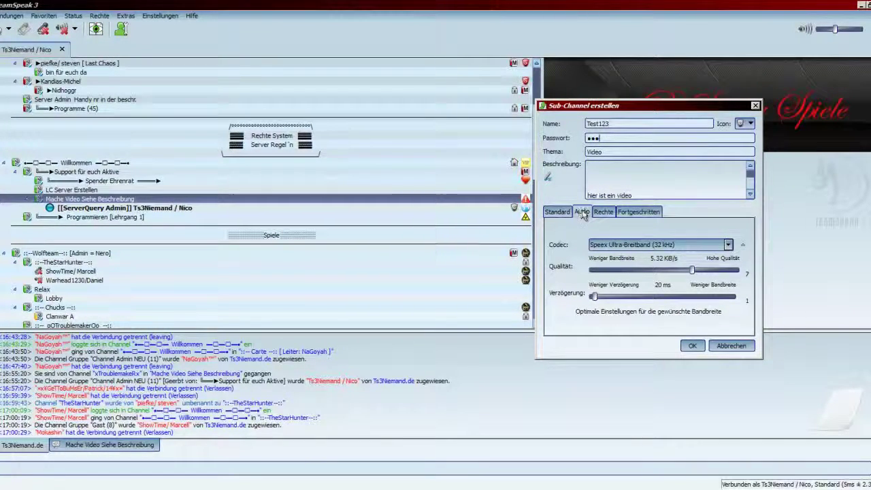
click(701, 245)
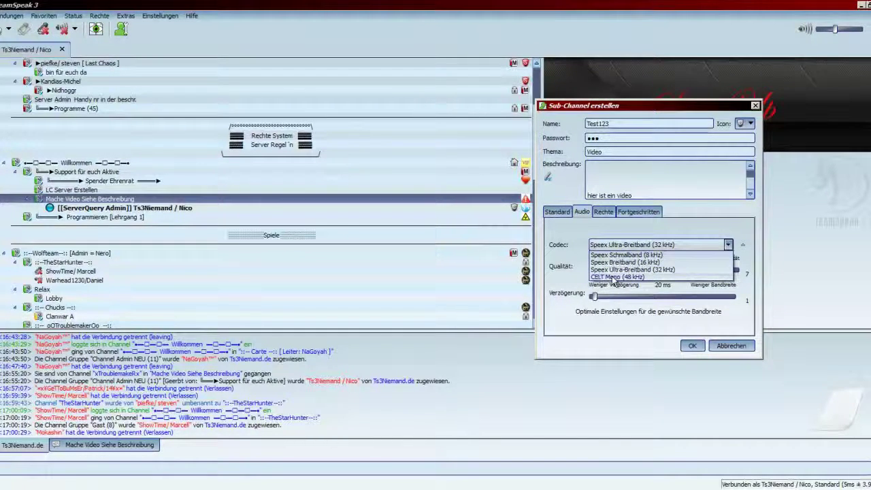
click(666, 271)
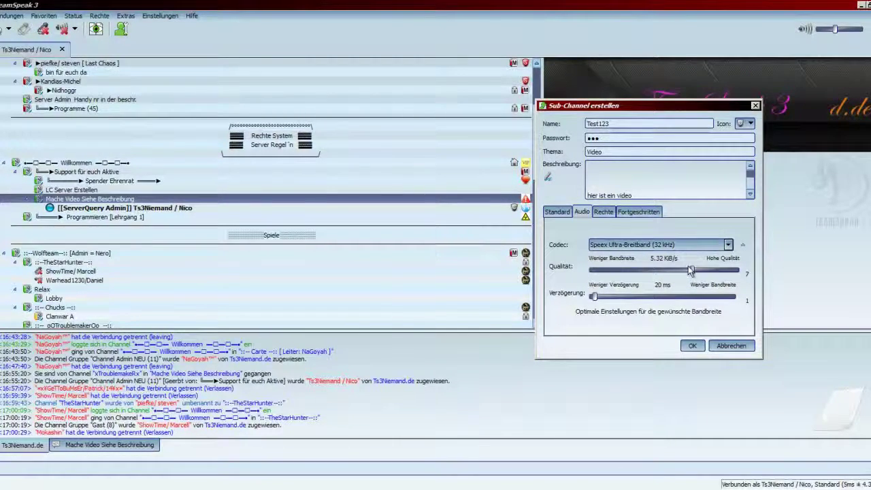
drag(691, 270, 709, 274)
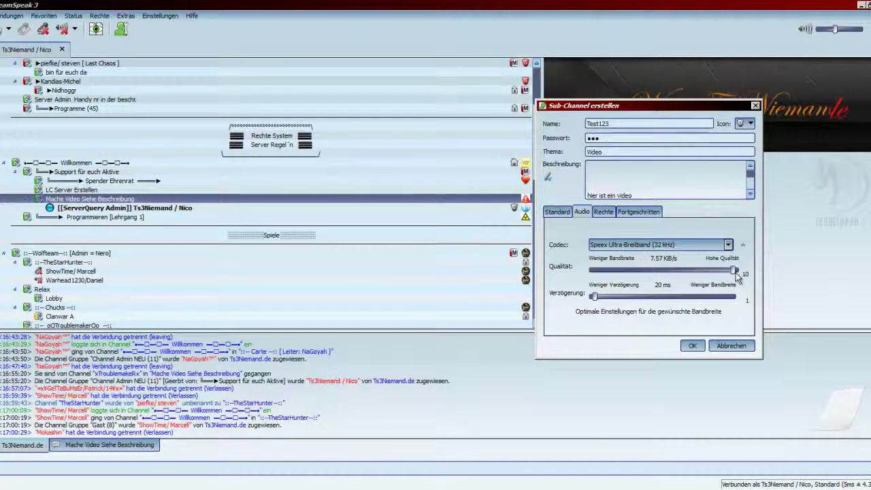
drag(734, 272, 621, 275)
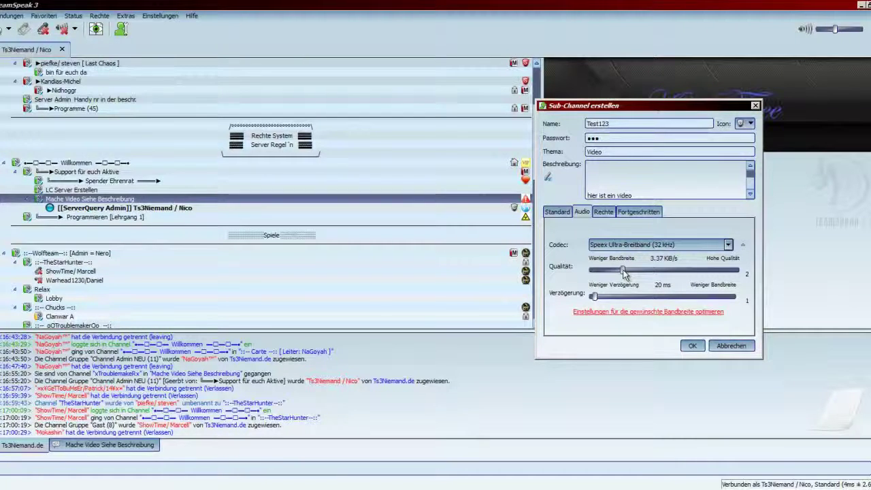
drag(624, 272, 692, 272)
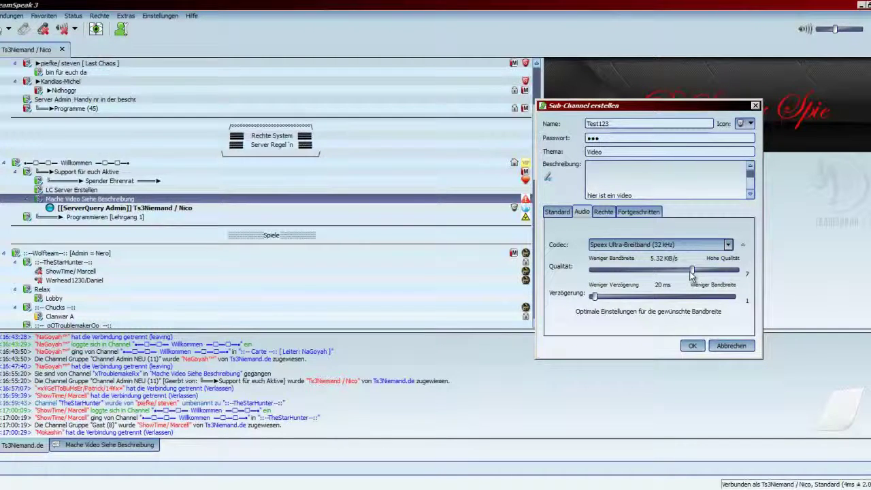
drag(691, 272, 745, 275)
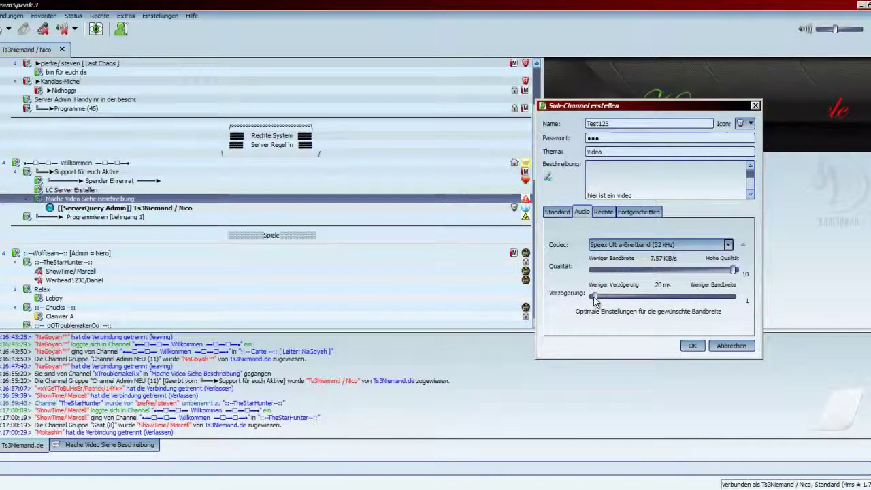
drag(594, 300, 734, 309)
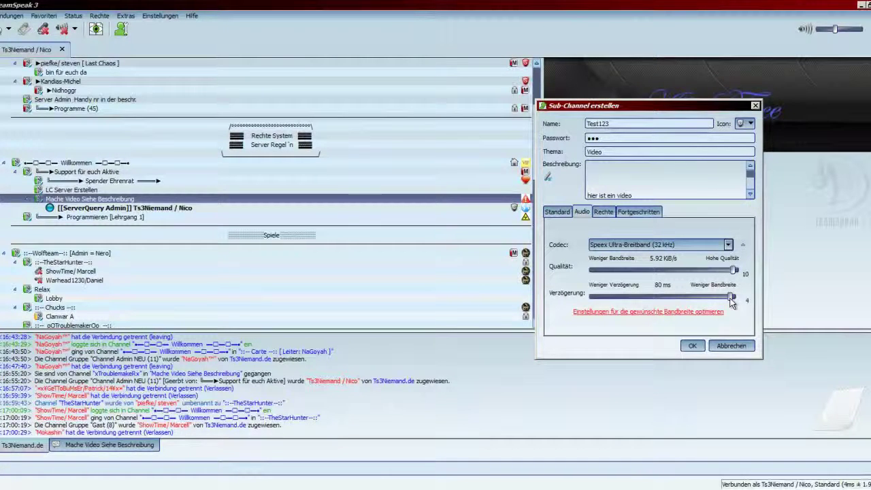
drag(732, 299, 571, 308)
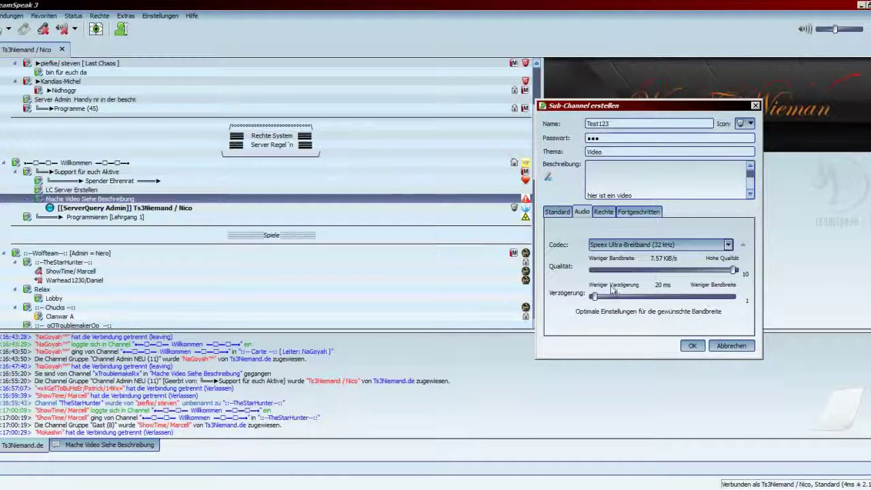
Step: Show the needed power settings and move the Notepad power list beside the dialog
click(605, 215)
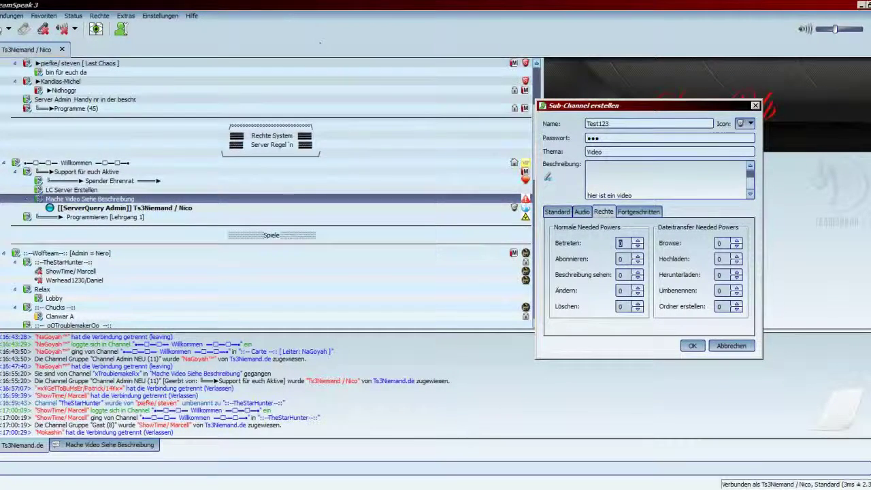
key(alt+Tab)
drag(142, 232, 614, 282)
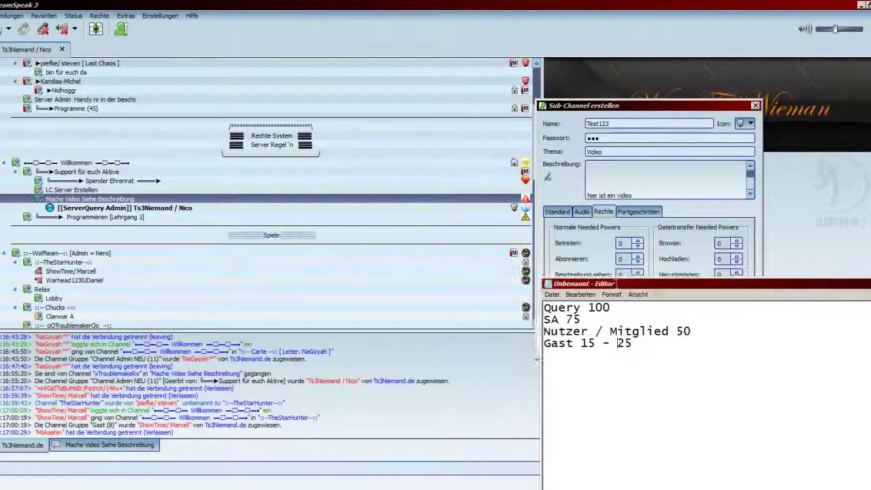
Step: Highlight each power value in the Notepad list, then drag the Editor window aside
drag(636, 310, 589, 309)
click(576, 308)
double_click(572, 318)
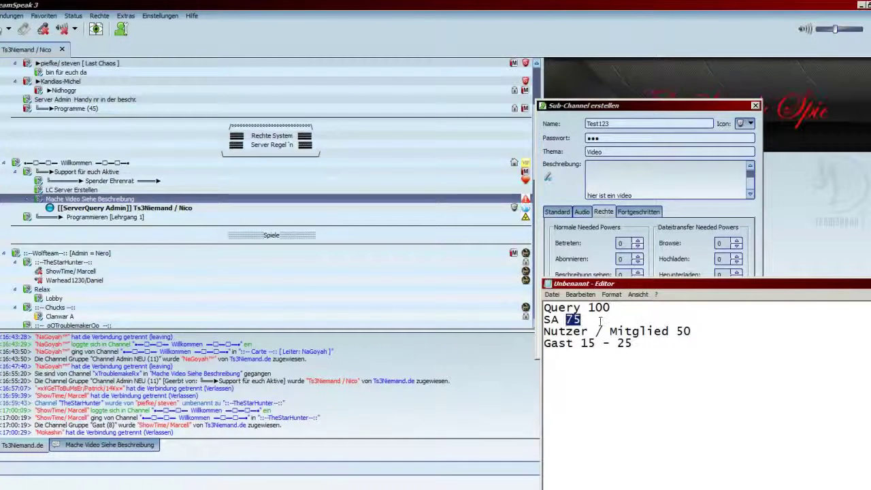
click(580, 319)
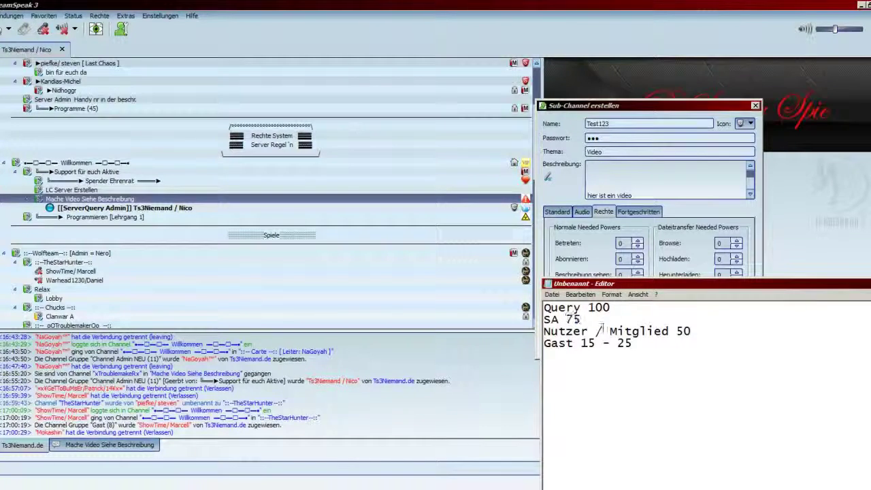
click(698, 336)
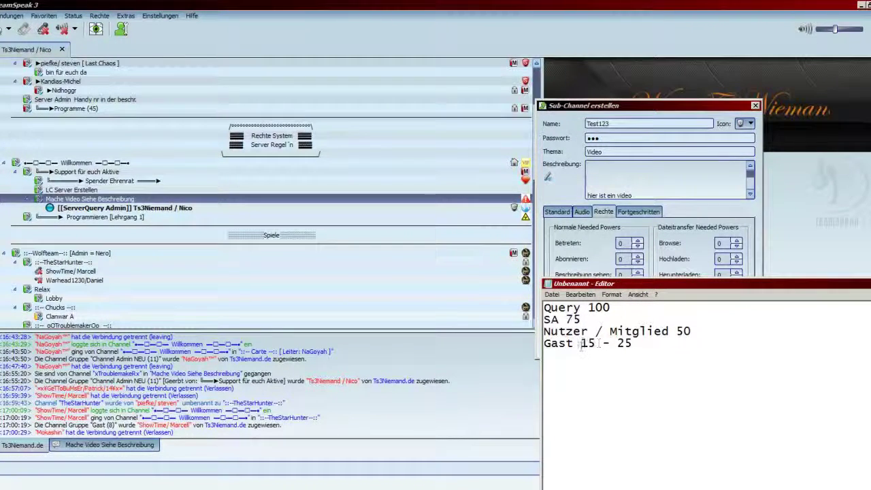
drag(580, 344, 634, 344)
click(661, 352)
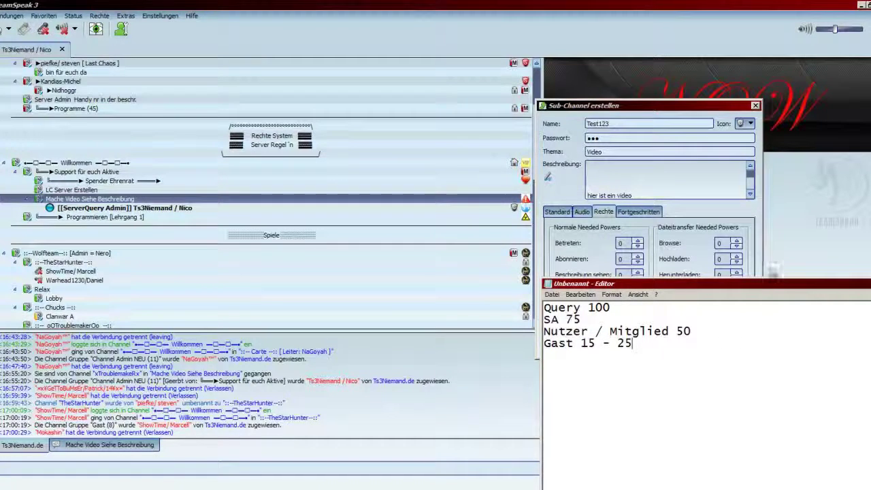
drag(770, 284, 251, 131)
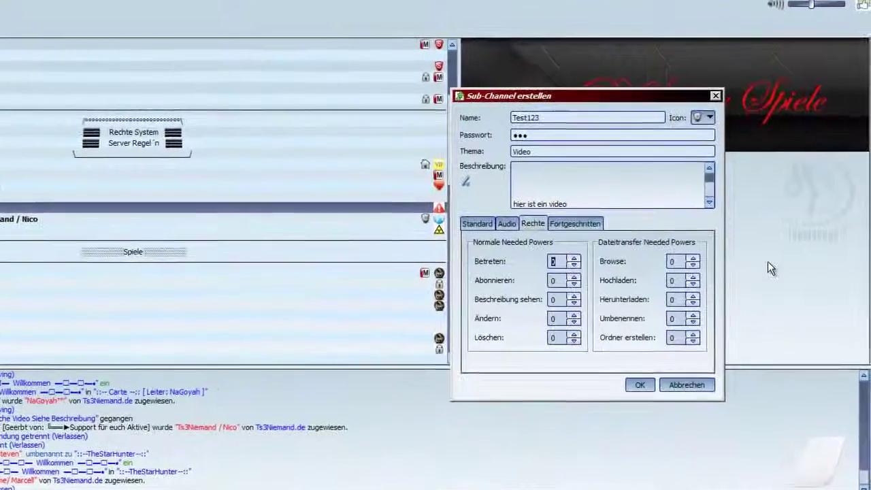
Step: Set Test123's needed join power to 50, keeping subscribe and description-view powers at 0
text(50)
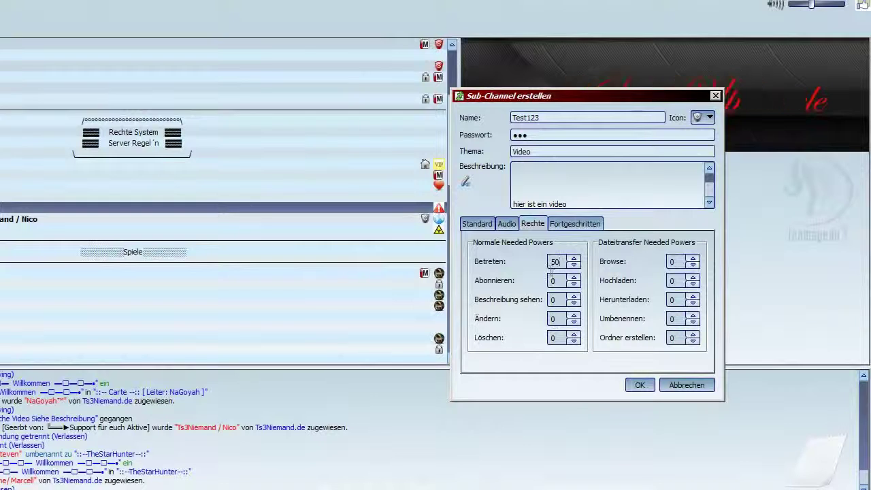
double_click(552, 281)
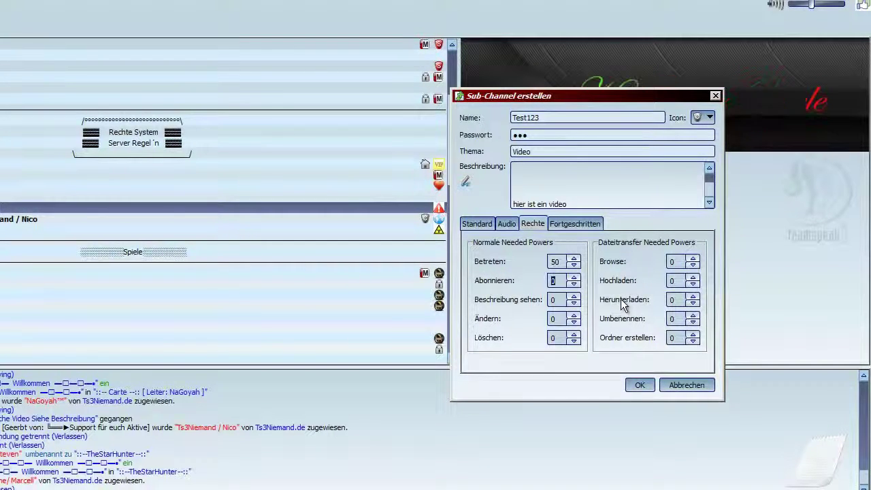
text(50)
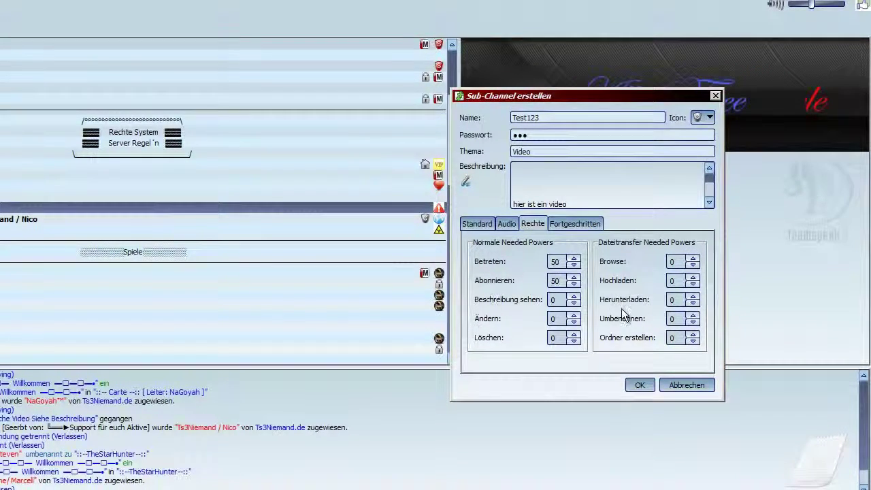
key(BackSpace)
key(BackSpace)
text(75)
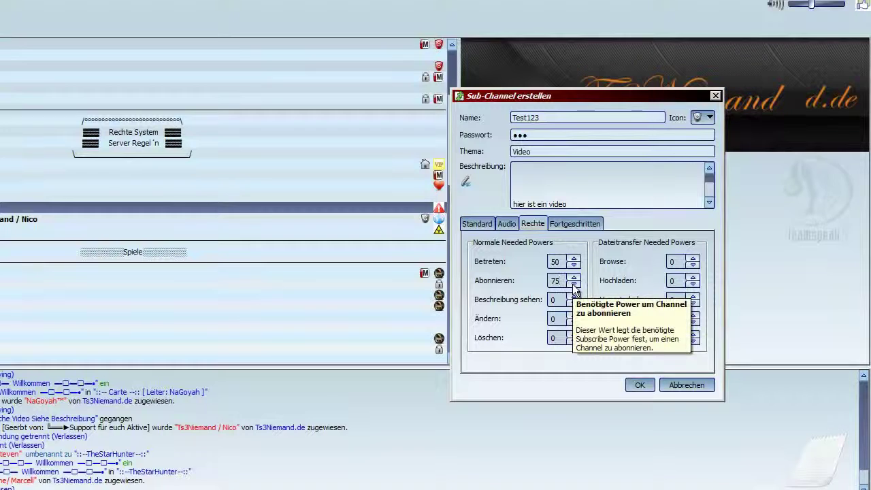
key(BackSpace)
key(BackSpace)
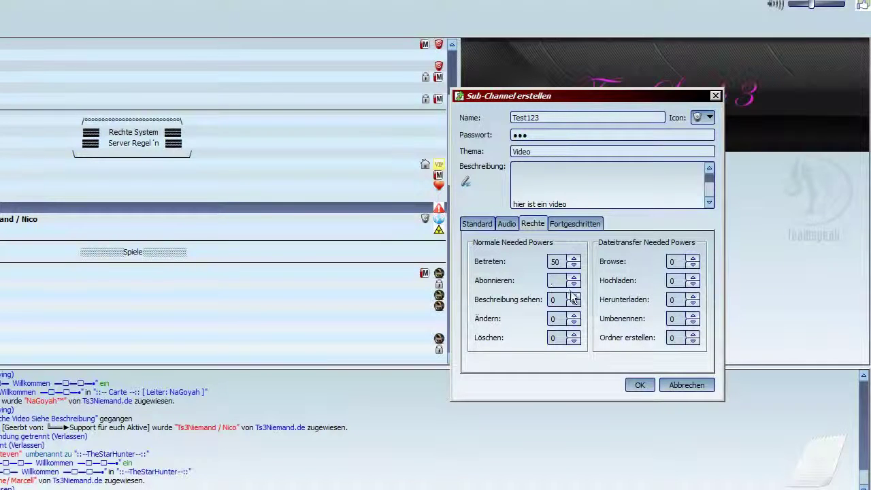
text(0)
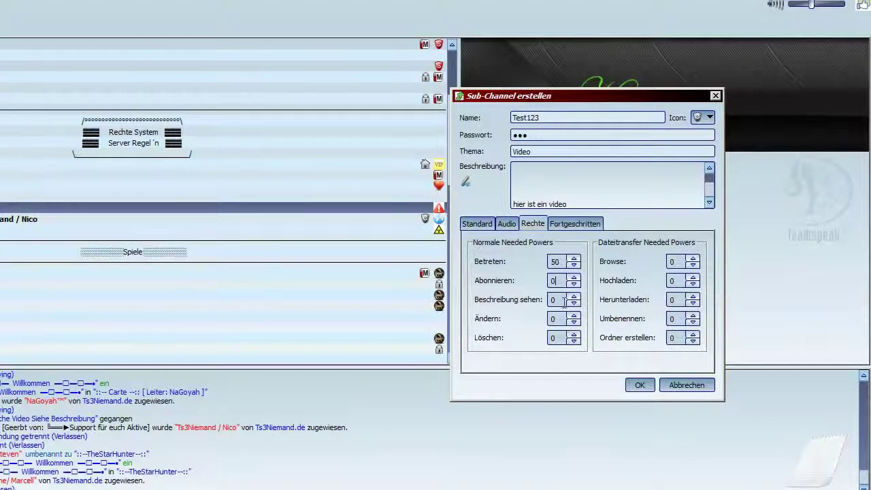
double_click(552, 300)
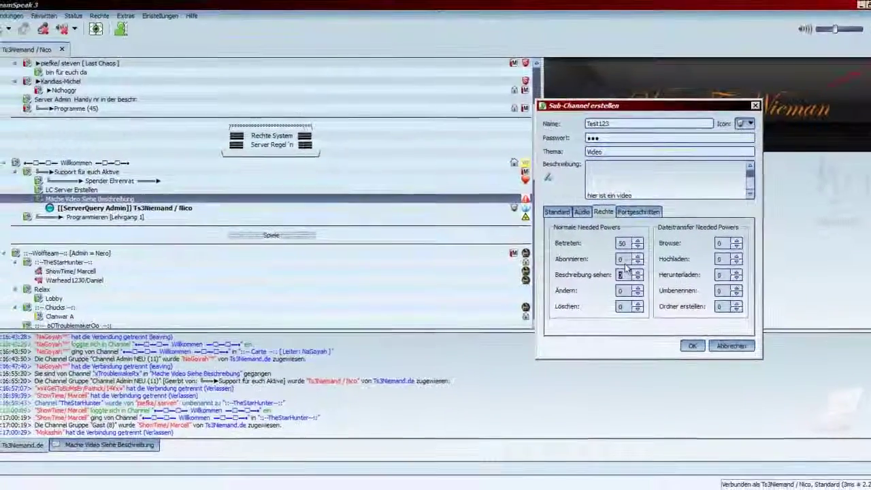
click(622, 275)
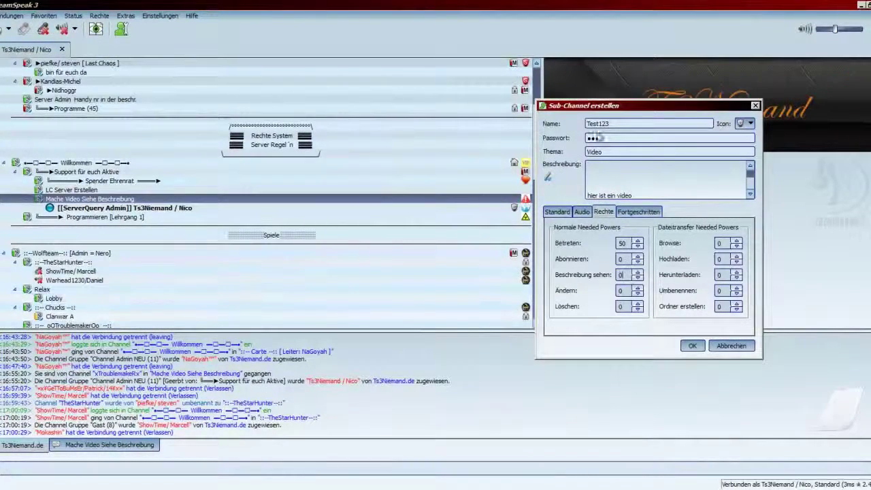
drag(594, 106, 263, 246)
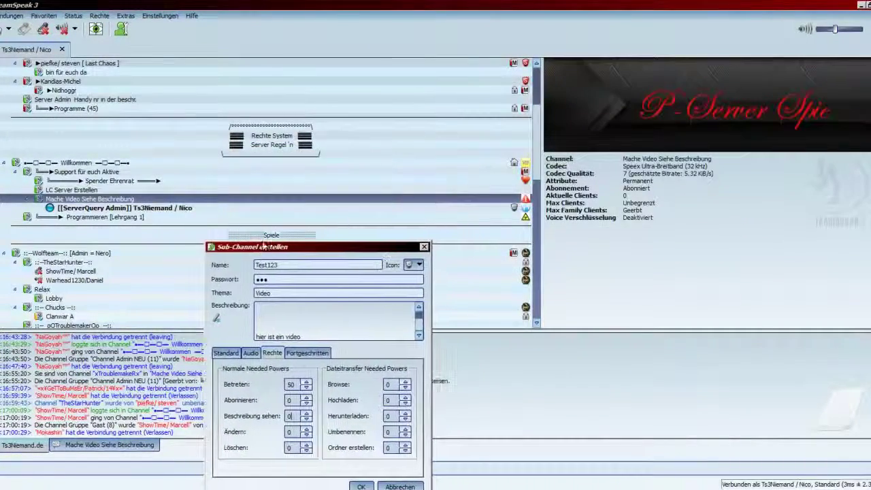
key(Up)
key(Up)
key(Up)
key(Up)
key(Up)
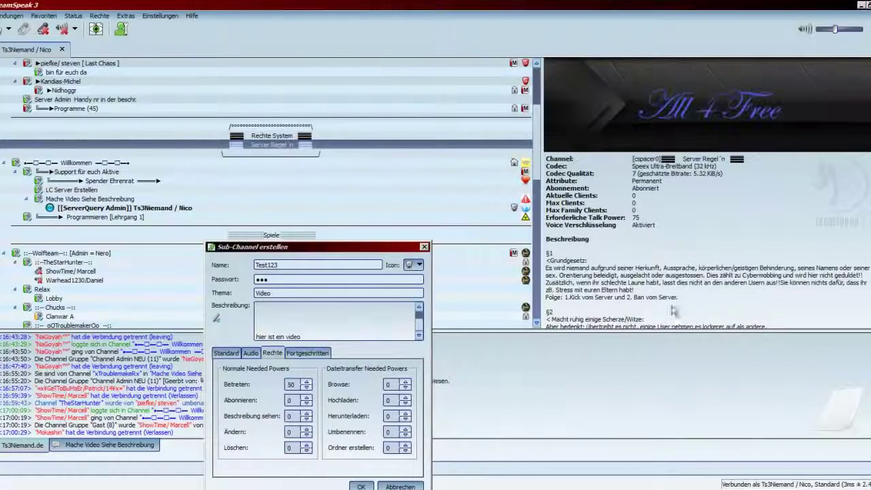
Step: Select the Server Regel'n channel and scroll through its description
key(Down)
key(Up)
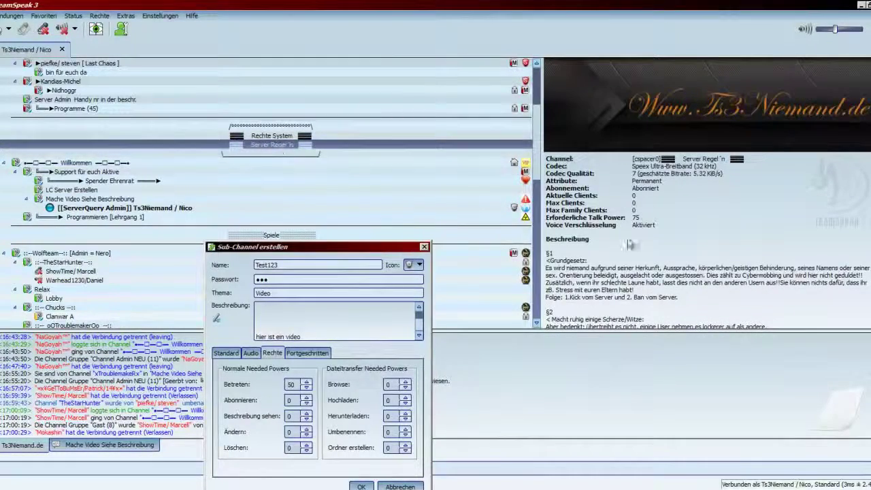
scroll(629, 245, down, 7)
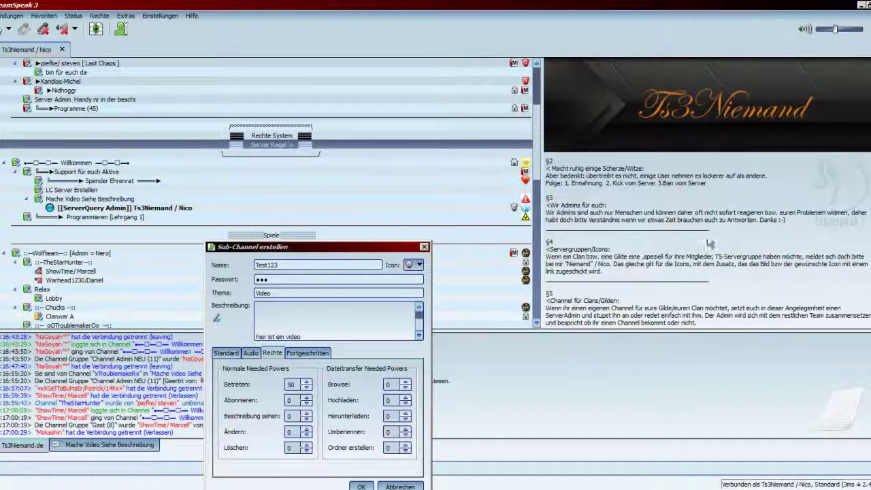
click(387, 154)
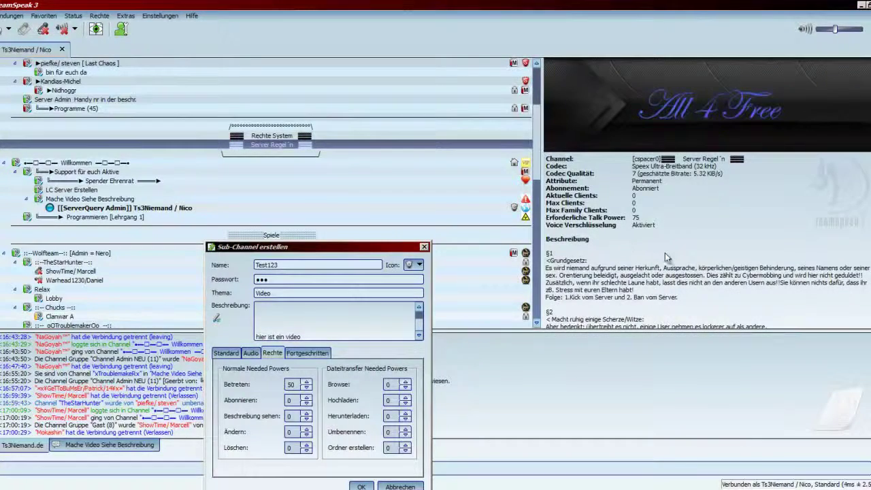
scroll(659, 250, down, 5)
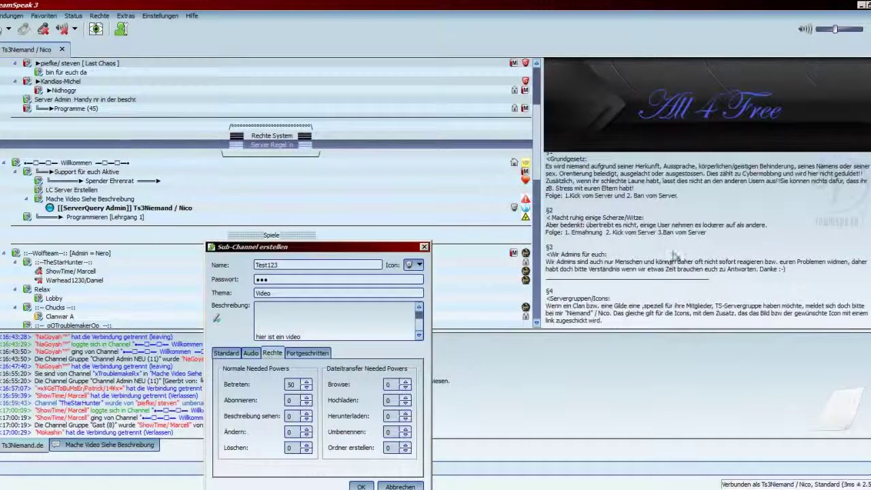
Step: Show the Rechte System channel's description and scroll down to the Premium group's entry
click(320, 136)
scroll(711, 286, down, 3)
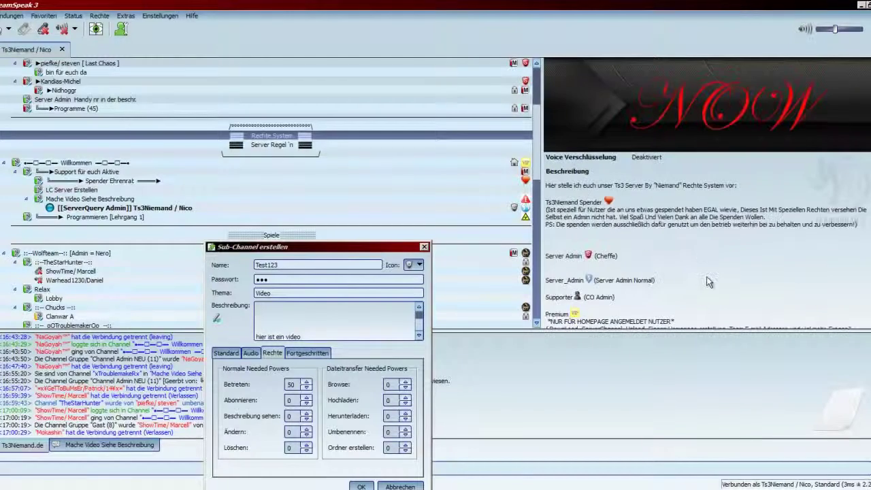
scroll(649, 285, down, 2)
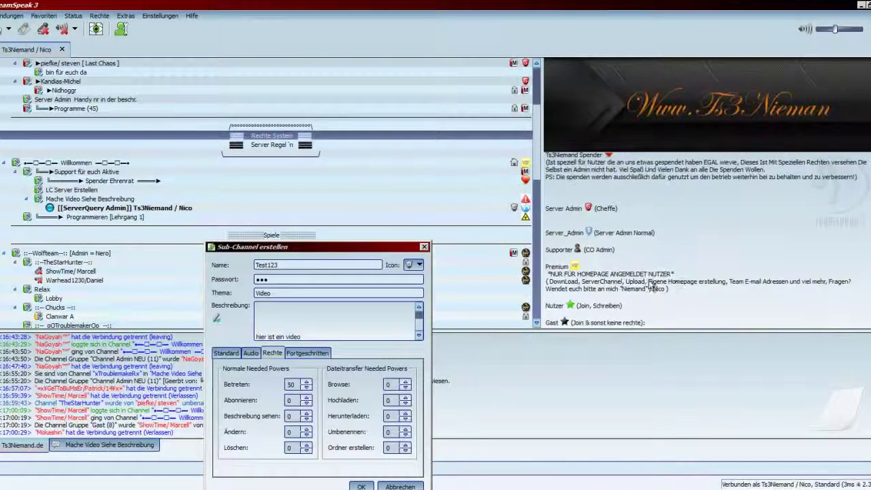
drag(546, 273, 721, 290)
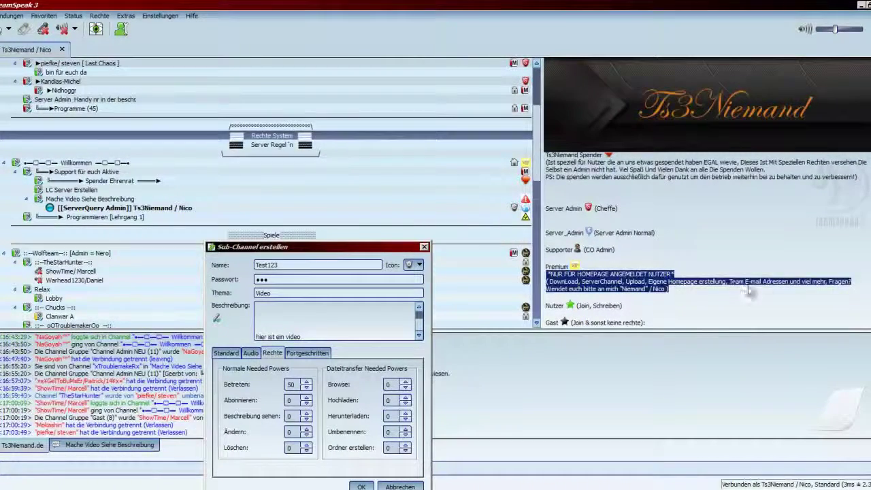
click(705, 291)
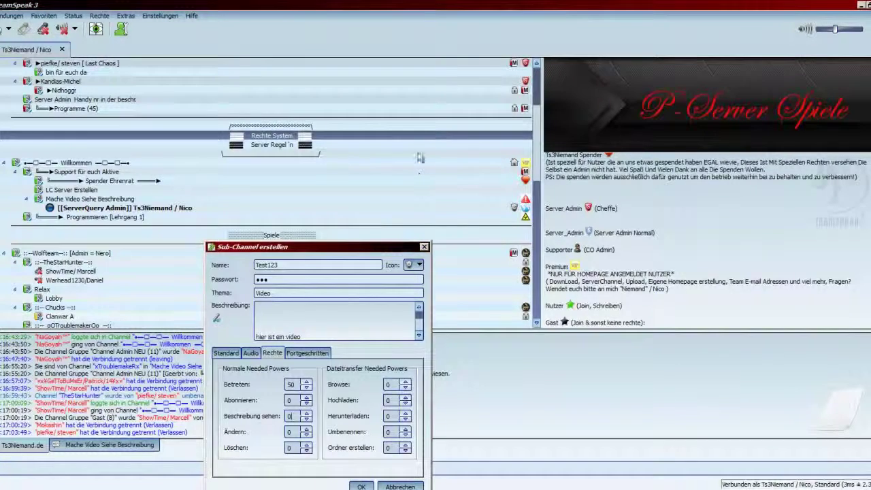
Step: Reread the Premium and donor group rights listed in the Rechte System description
drag(366, 250, 410, 169)
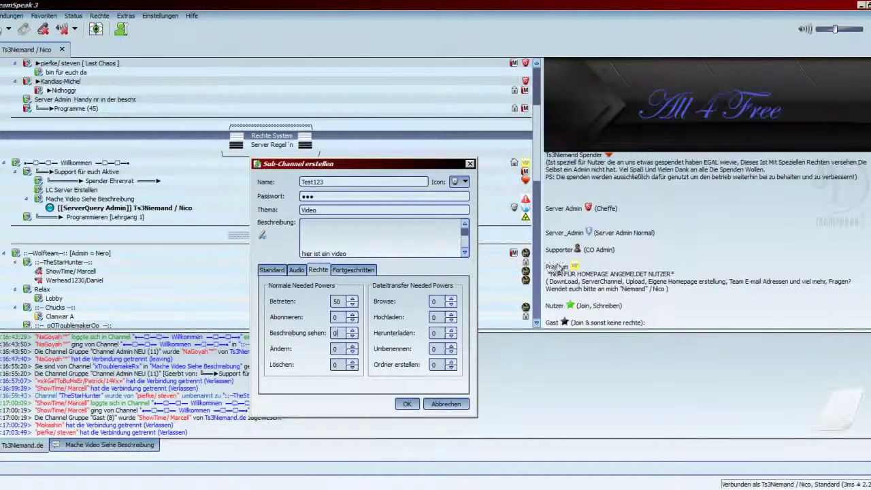
triple_click(667, 291)
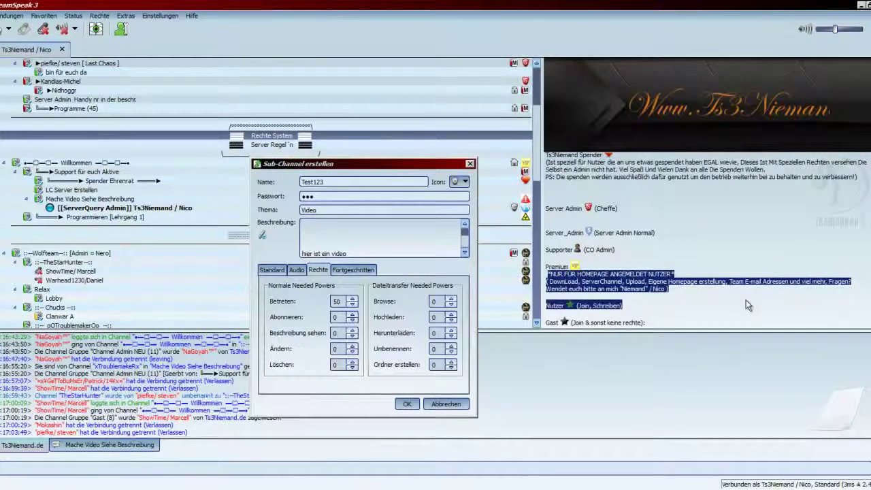
click(748, 301)
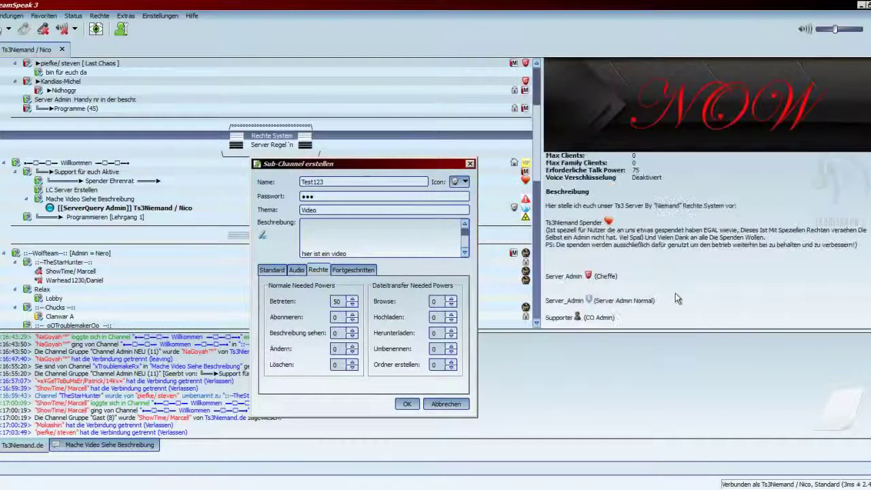
scroll(674, 293, up, 2)
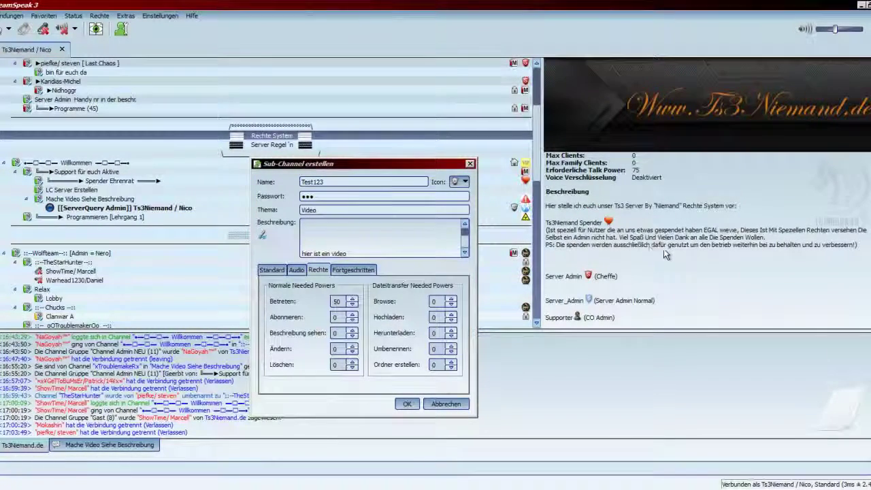
scroll(582, 249, down, 2)
scroll(582, 249, up, 2)
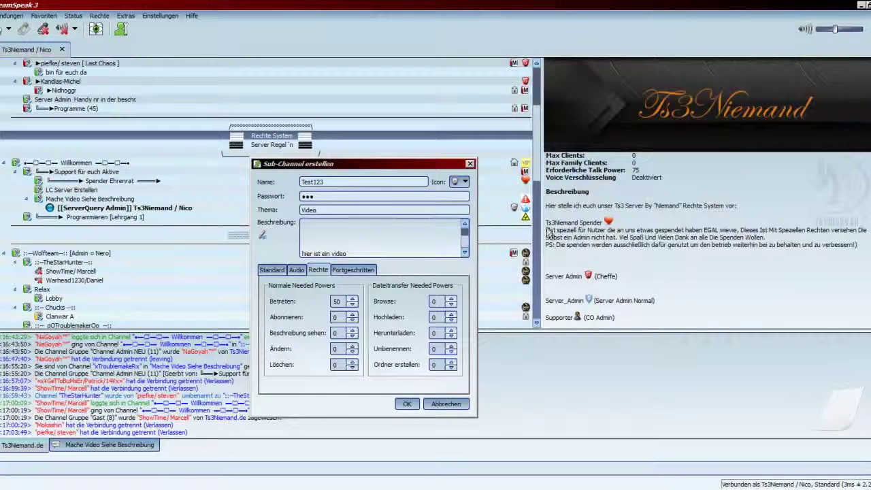
drag(548, 233, 860, 255)
click(861, 256)
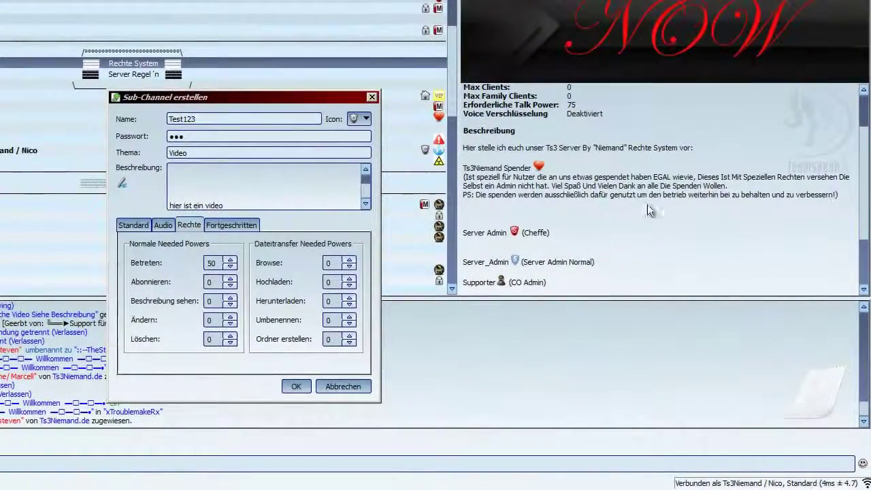
drag(648, 211, 454, 175)
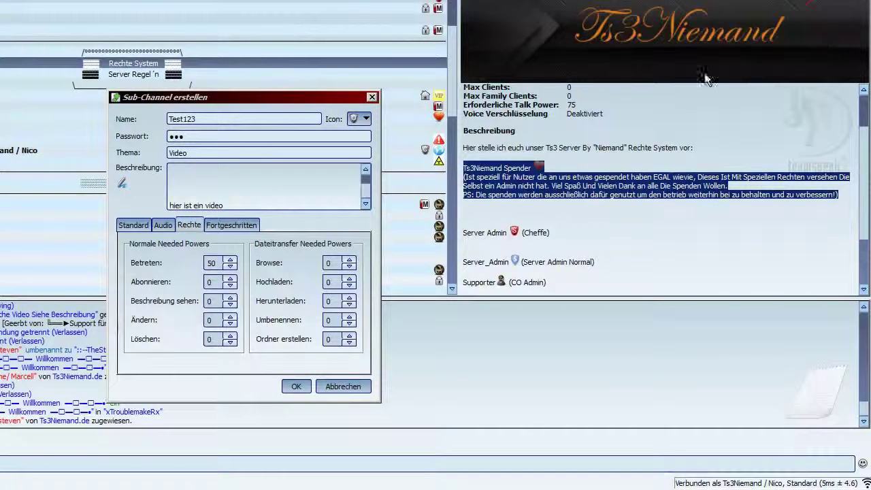
click(782, 232)
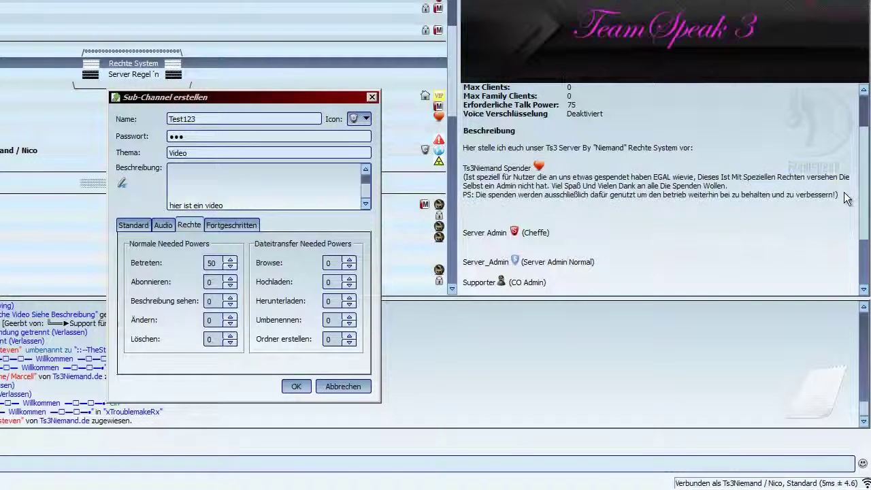
drag(843, 193, 464, 165)
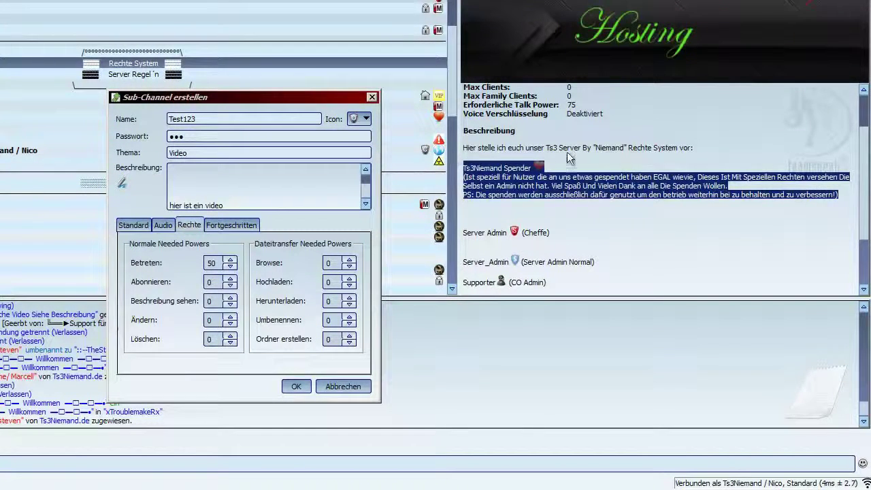
click(618, 165)
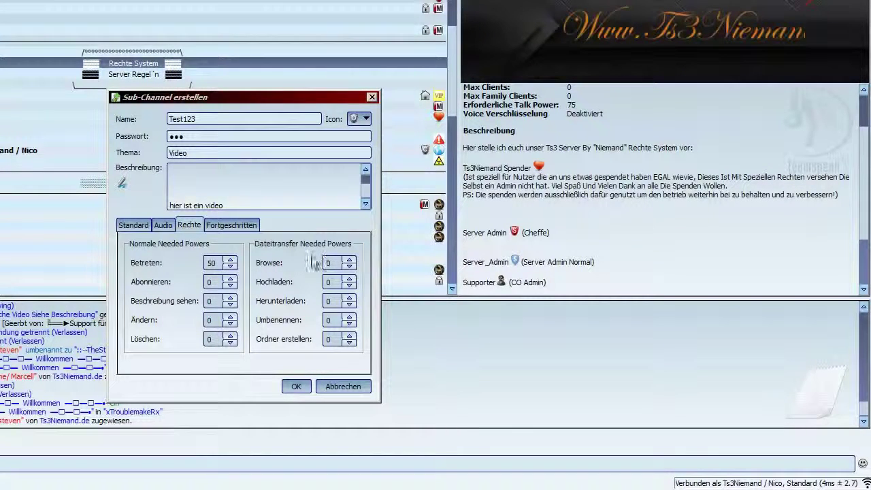
double_click(206, 320)
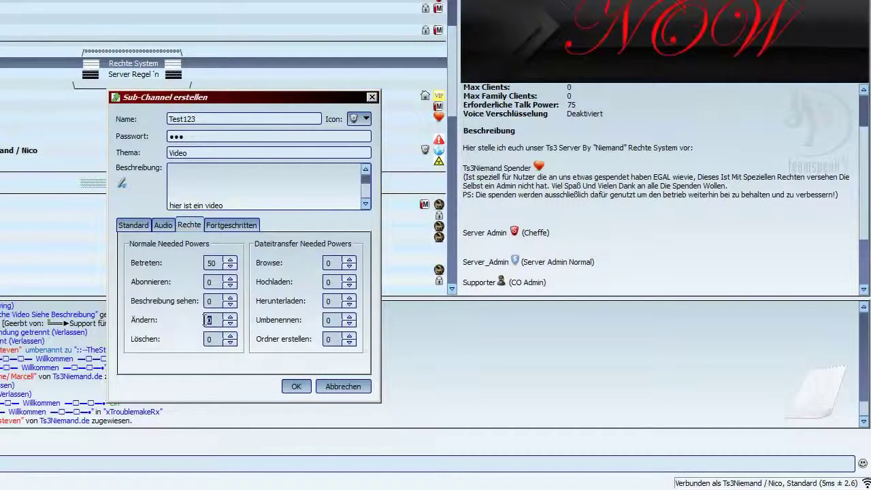
click(217, 325)
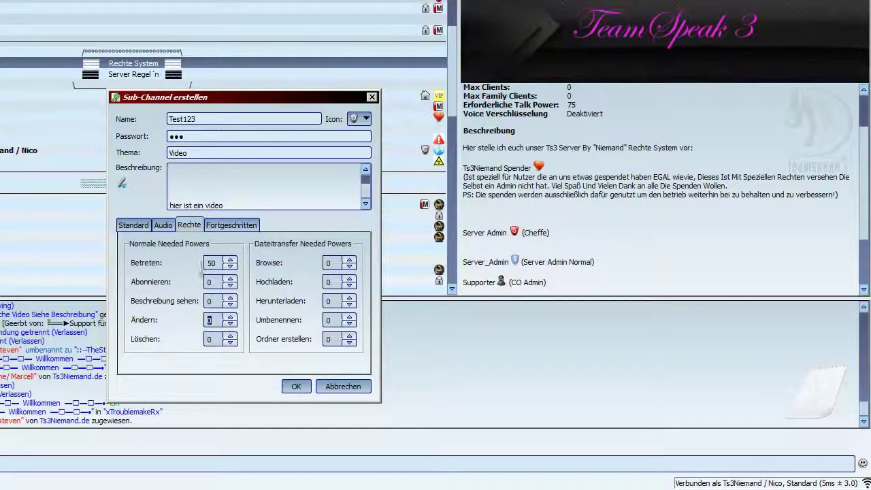
click(212, 300)
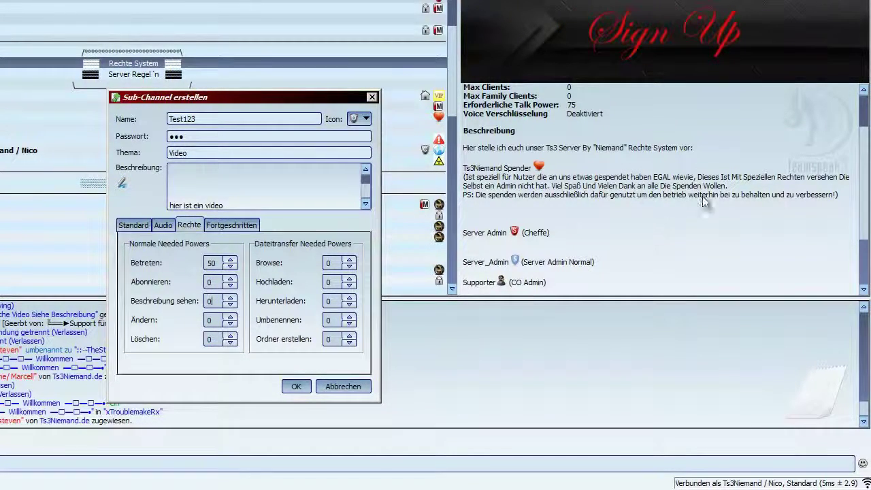
key(Tab)
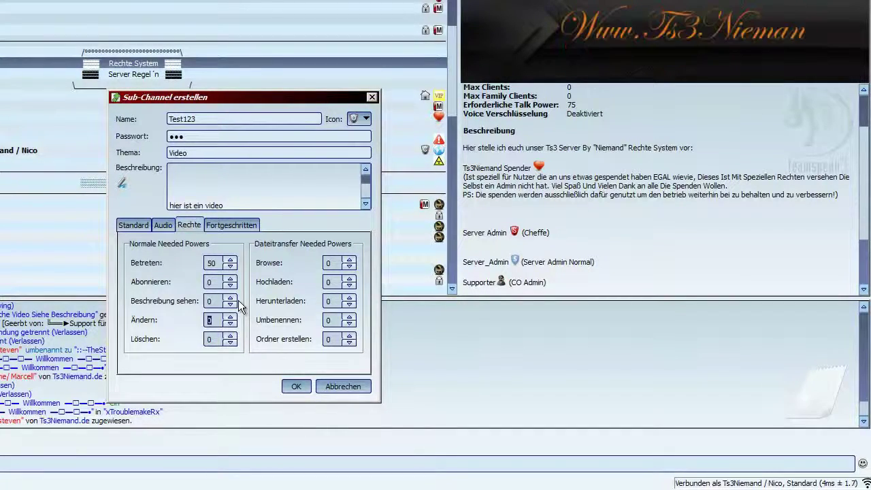
text(75)
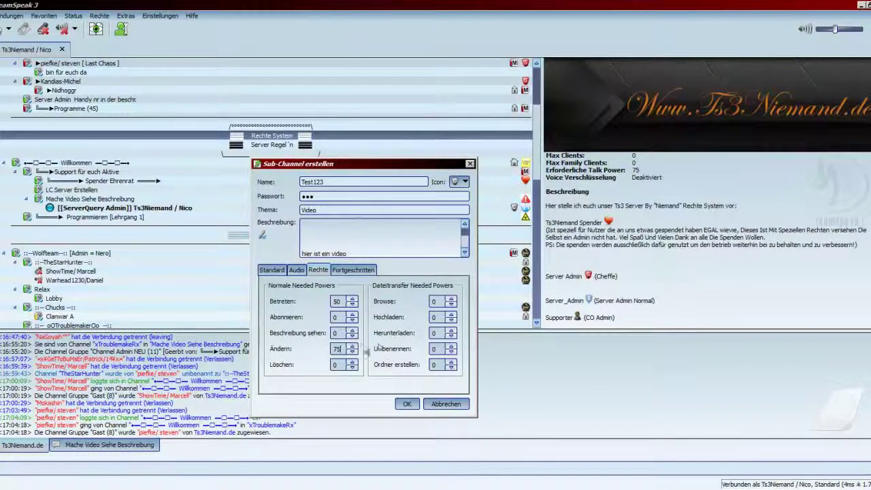
key(BackSpace)
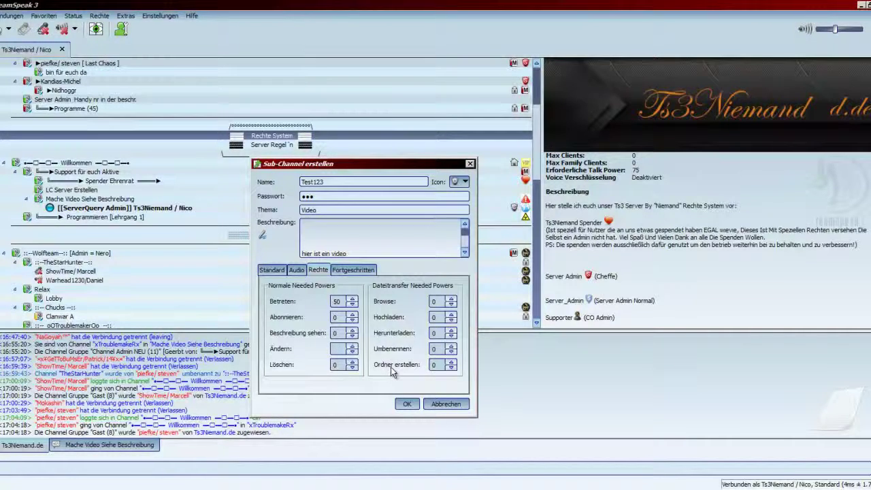
text(7)
key(Tab)
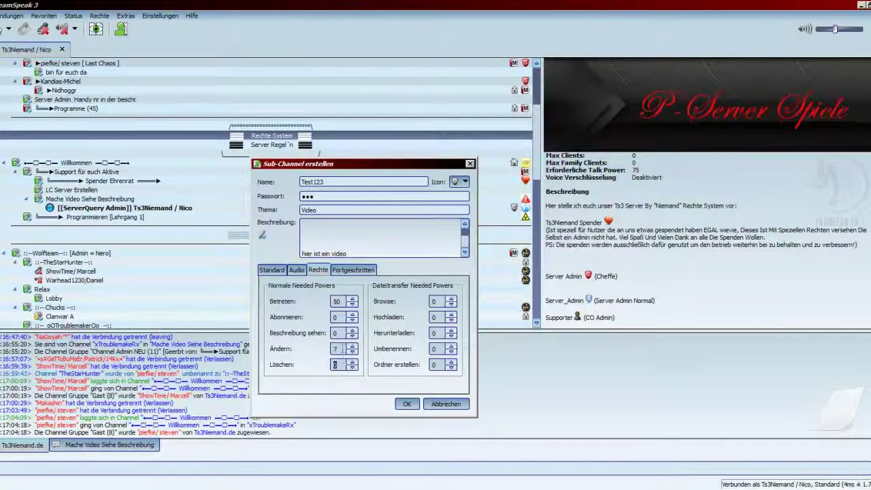
click(341, 348)
key(BackSpace)
text(0)
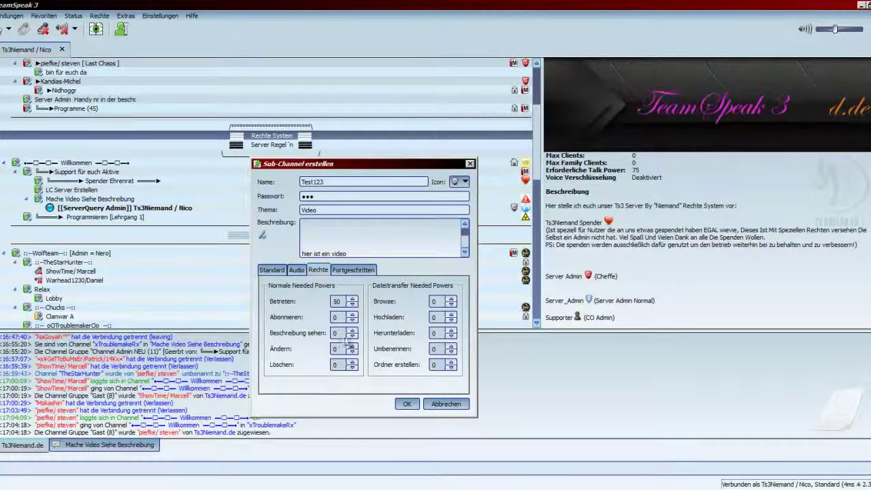
key(alt+Tab)
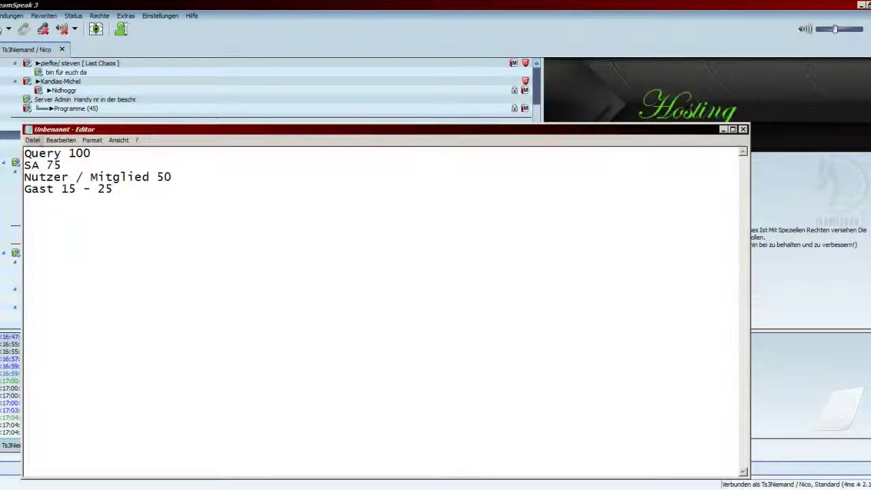
drag(27, 153, 175, 217)
click(174, 218)
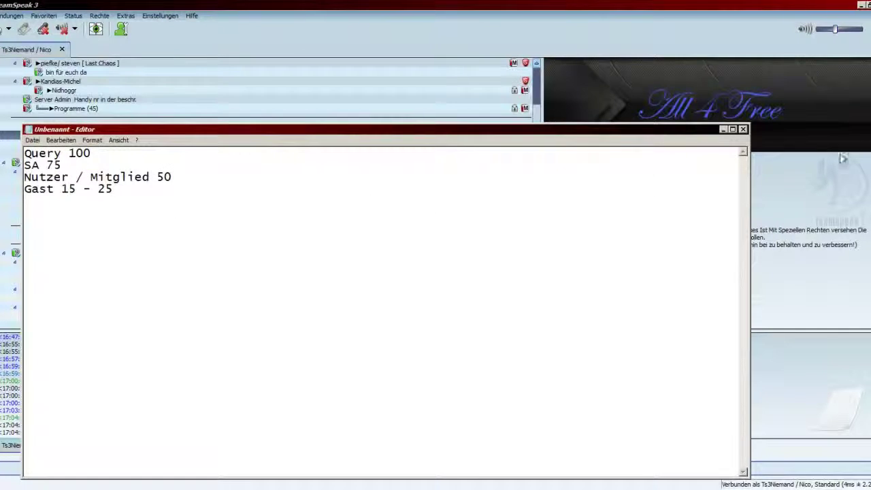
click(722, 129)
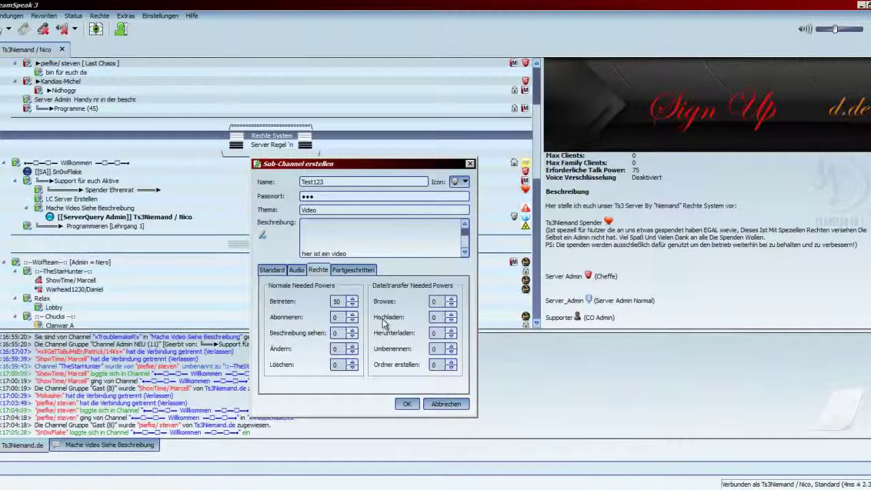
click(433, 302)
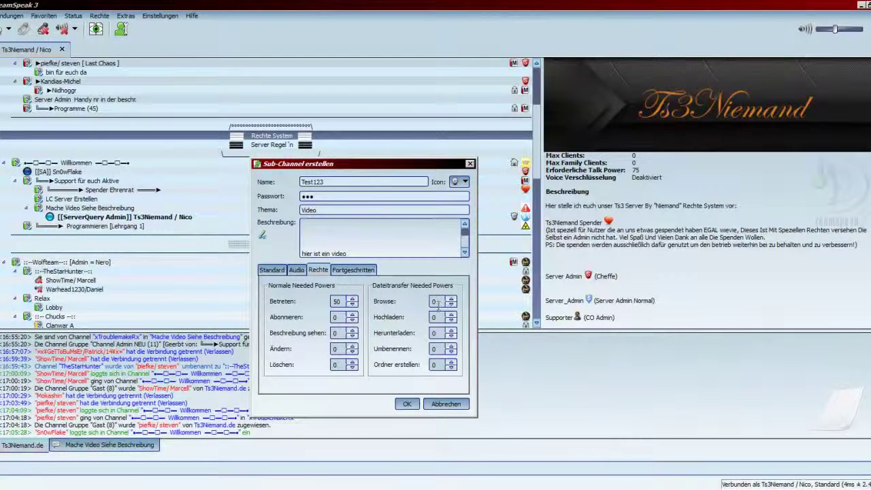
key(Tab)
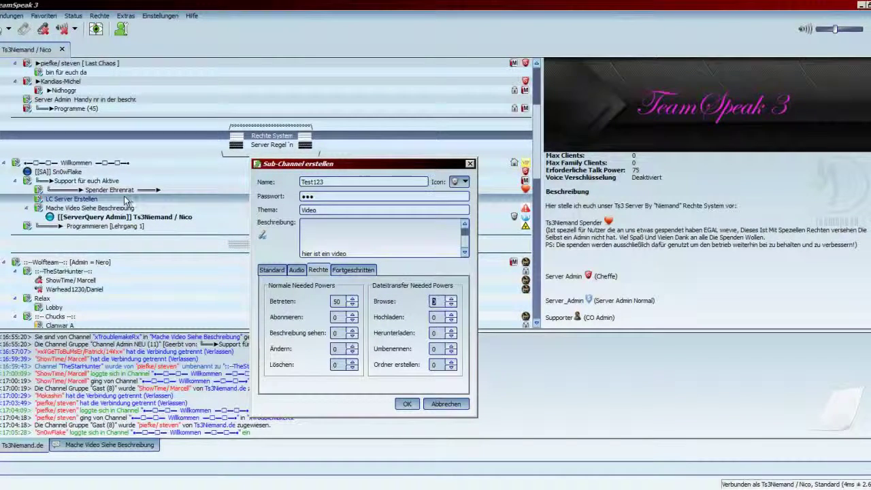
right_click(108, 190)
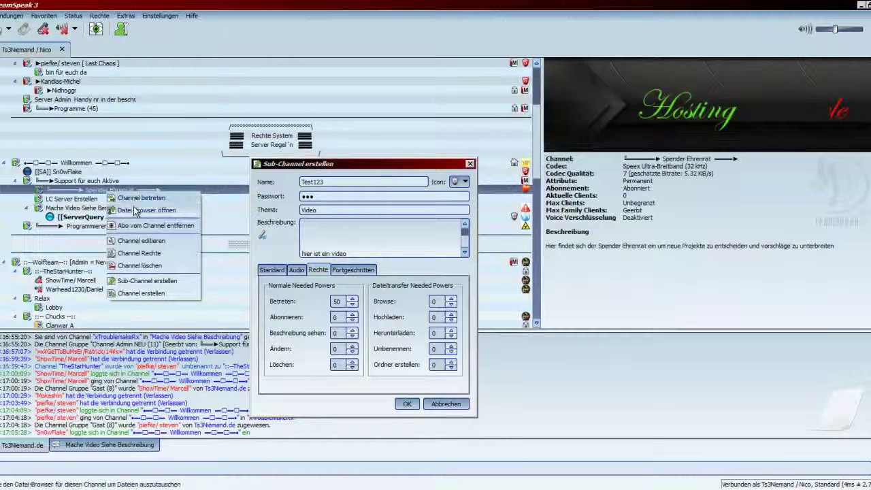
click(435, 301)
double_click(435, 301)
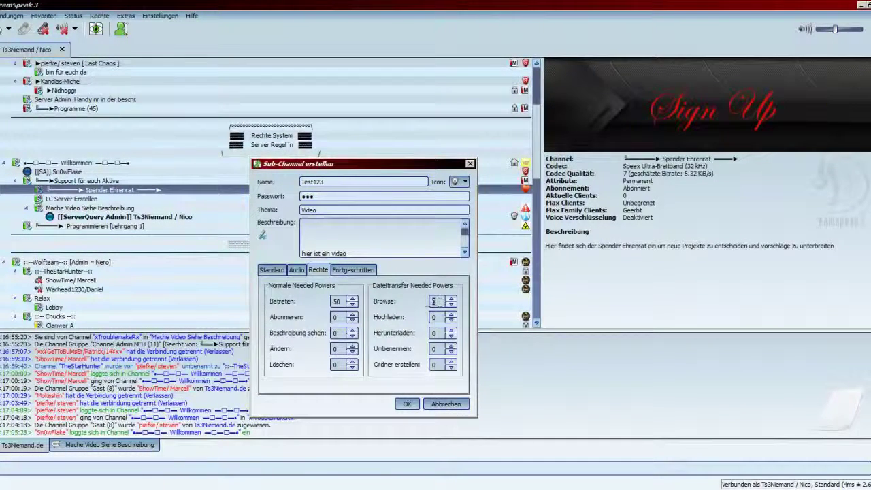
text(0)
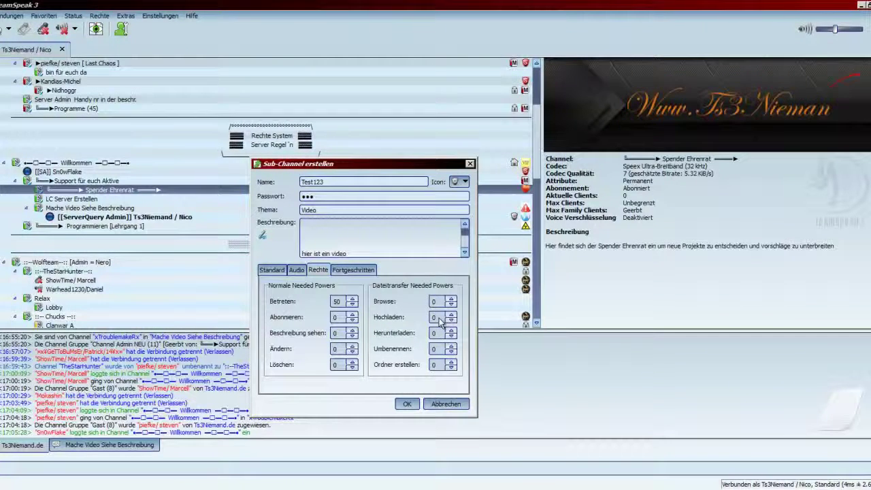
double_click(433, 317)
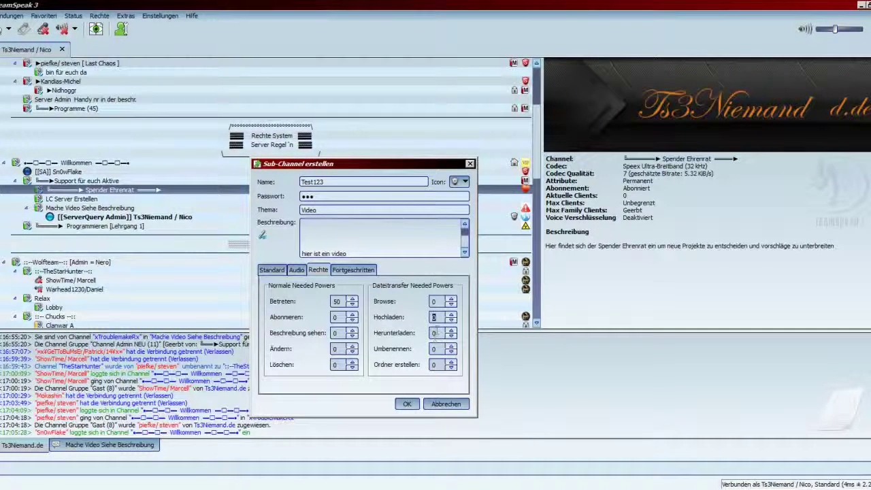
text(0)
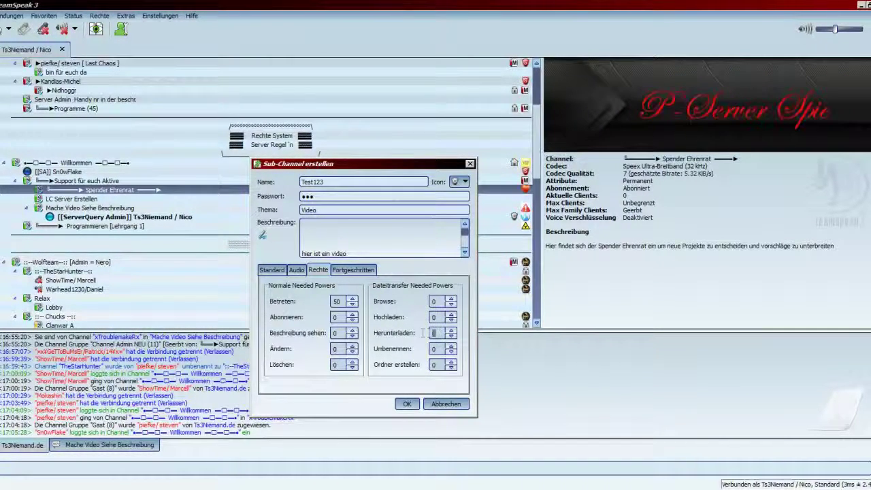
double_click(433, 333)
text(0)
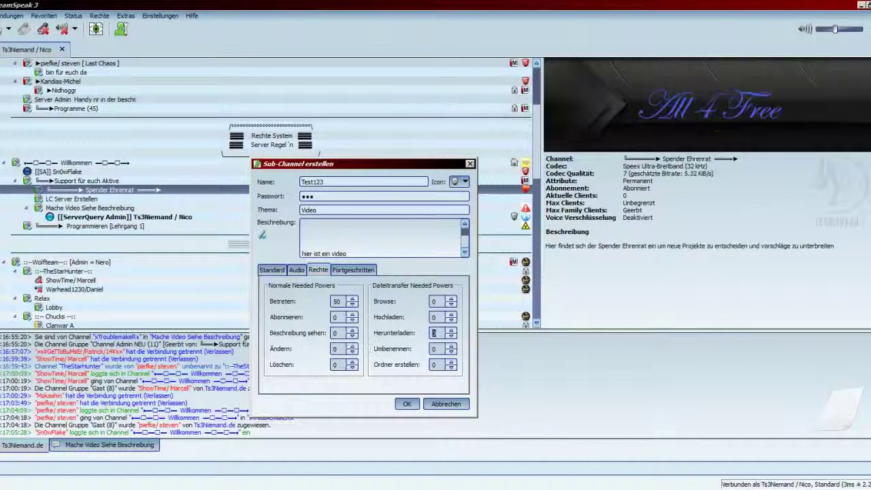
double_click(433, 349)
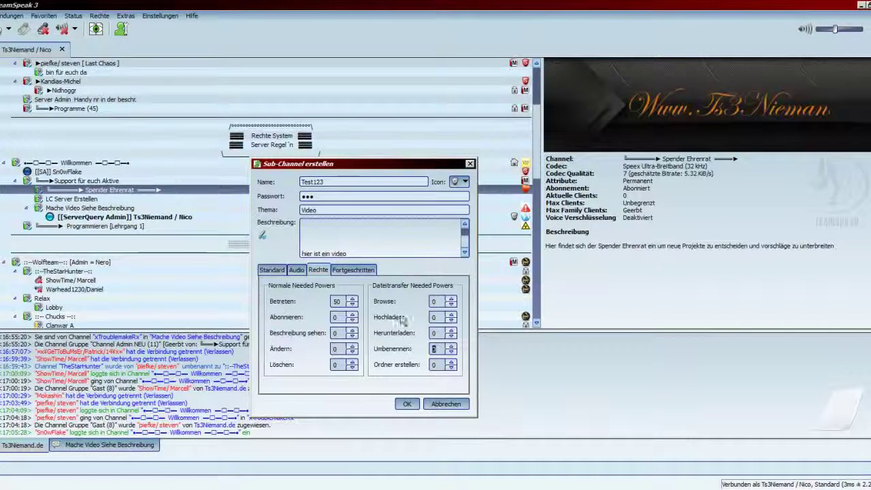
click(434, 349)
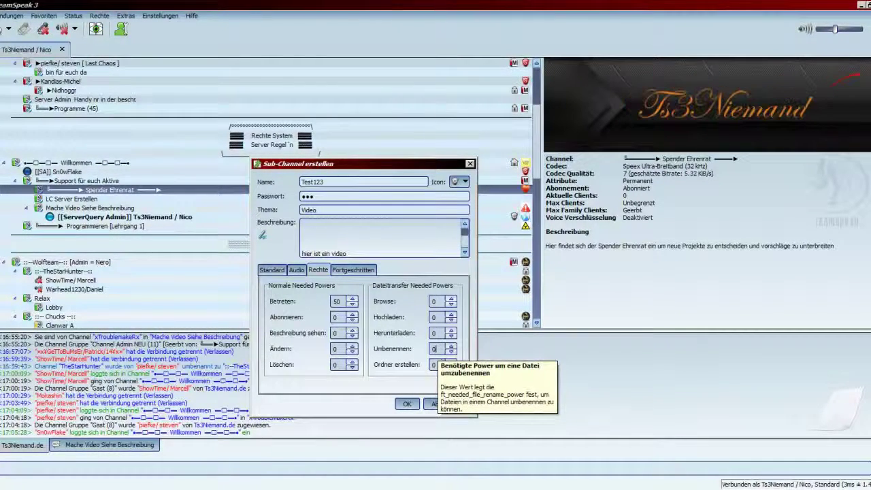
double_click(435, 349)
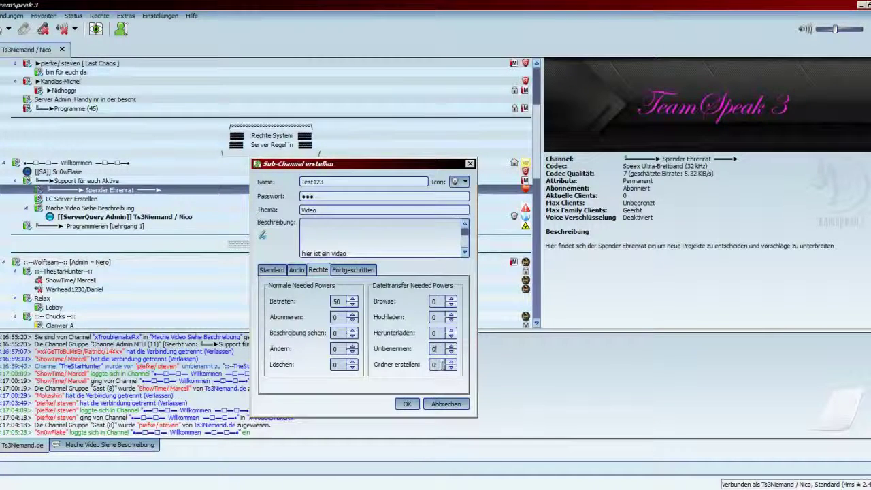
key(alt+Tab)
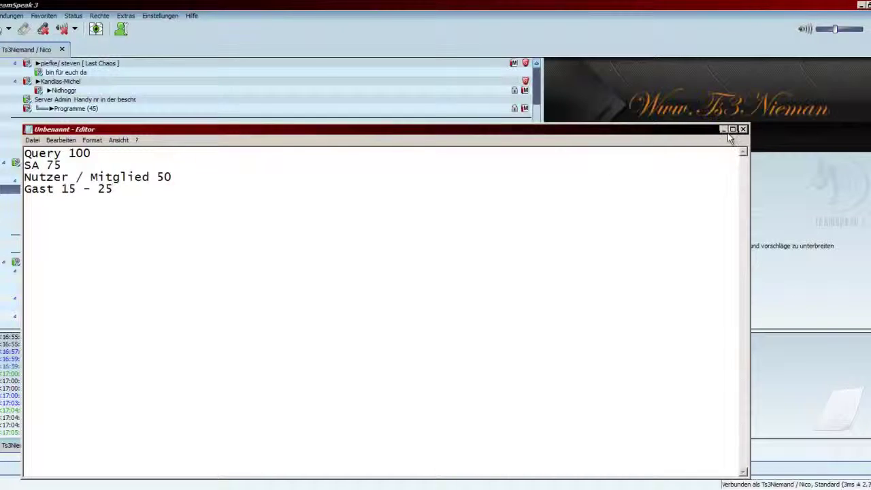
key(alt+Tab)
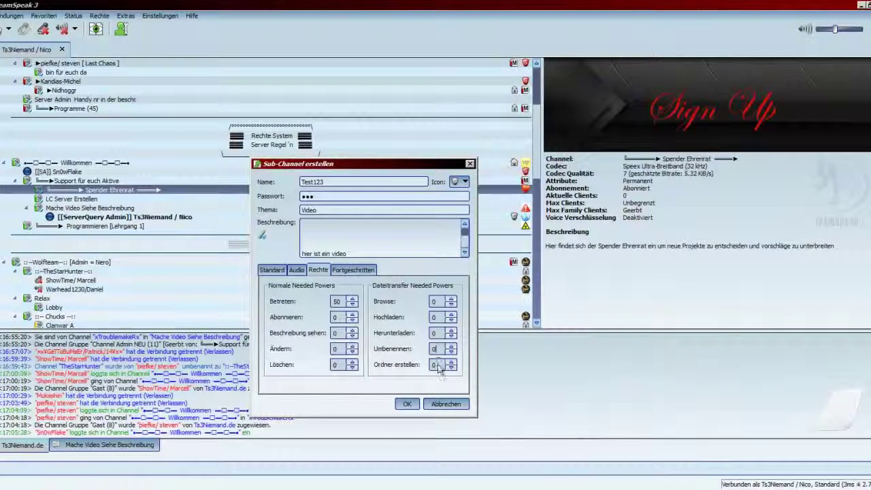
double_click(434, 364)
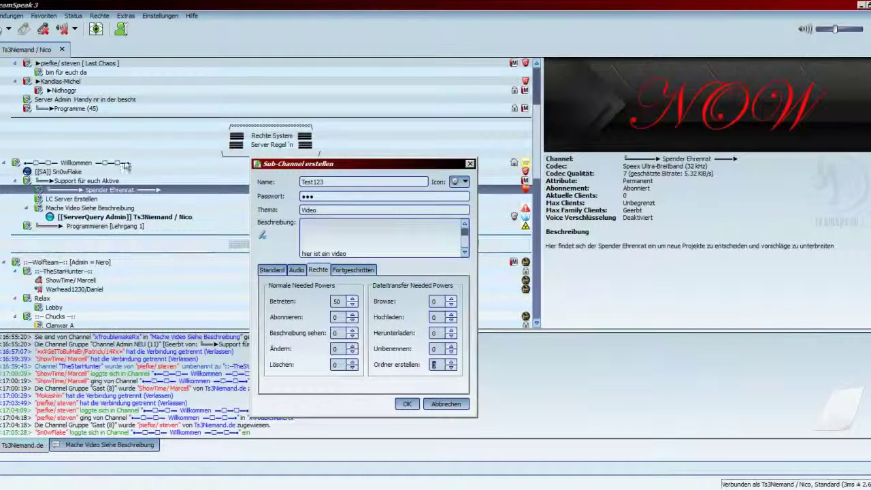
Step: Join the Spender Ehrenrat channel, then the Mache Video Siehe Beschreibung channel
right_click(124, 193)
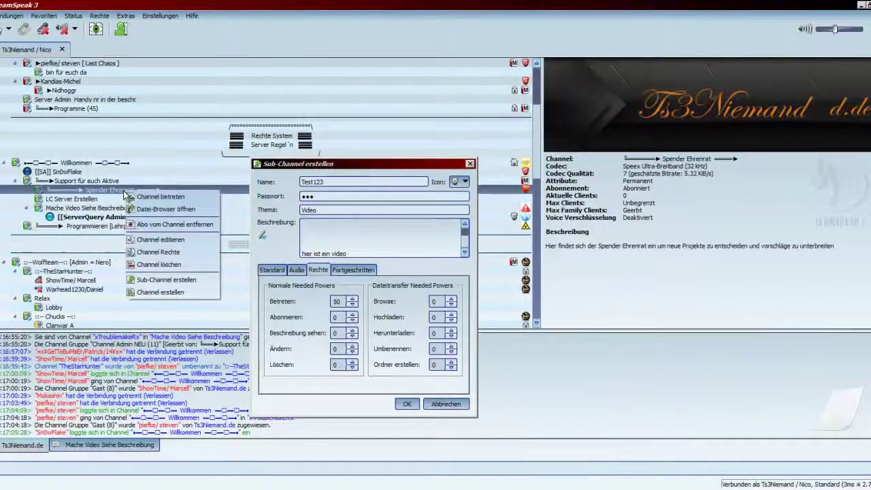
click(160, 196)
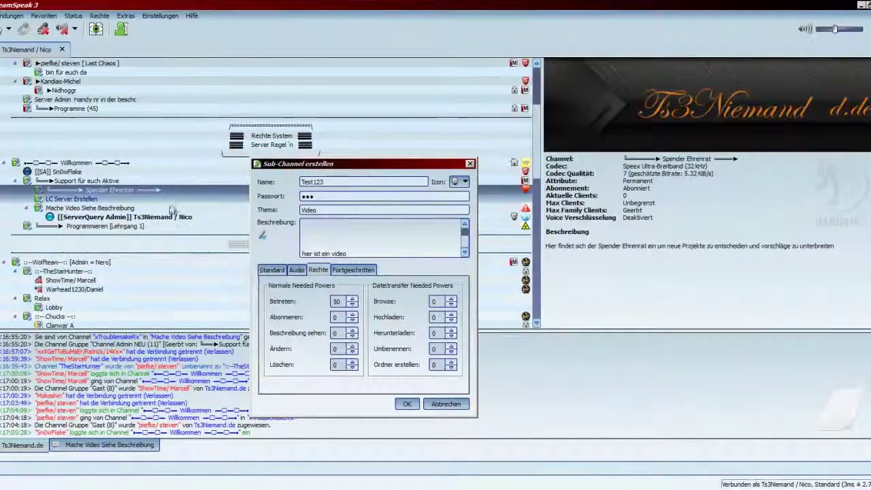
double_click(89, 217)
Step: Open Spender Ehrenrat's file browser and create a folder named 'asd'
right_click(120, 194)
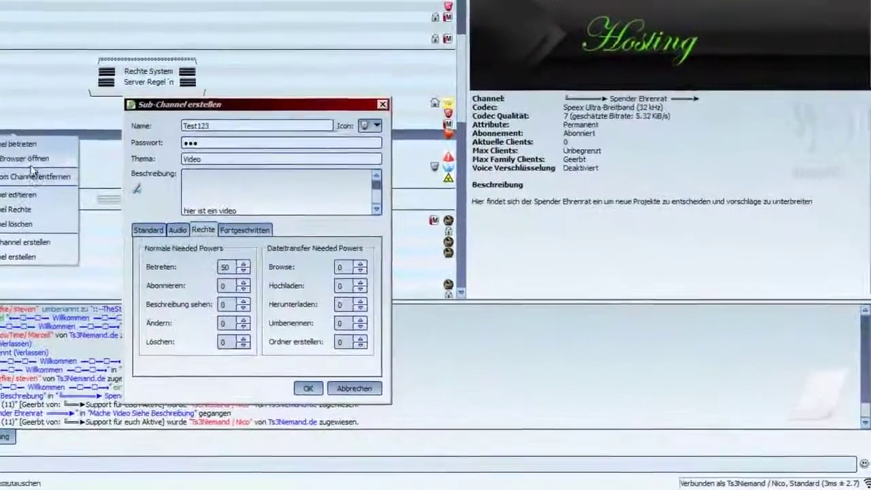
click(135, 202)
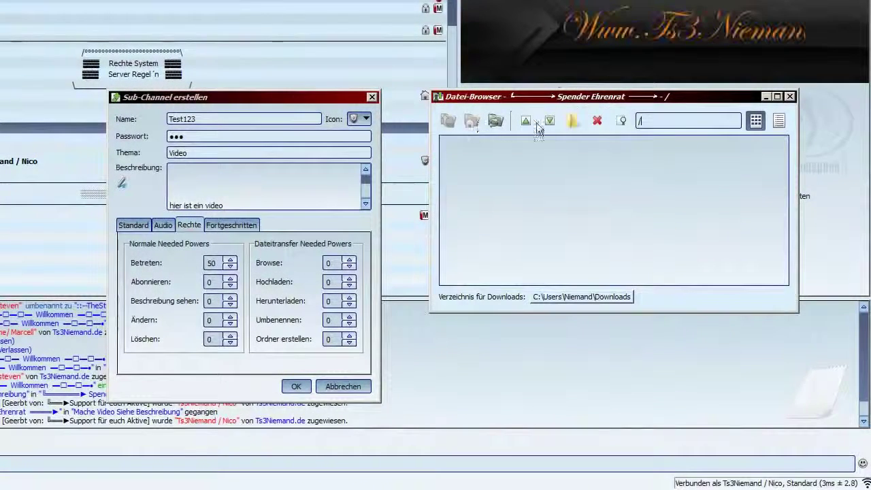
click(572, 120)
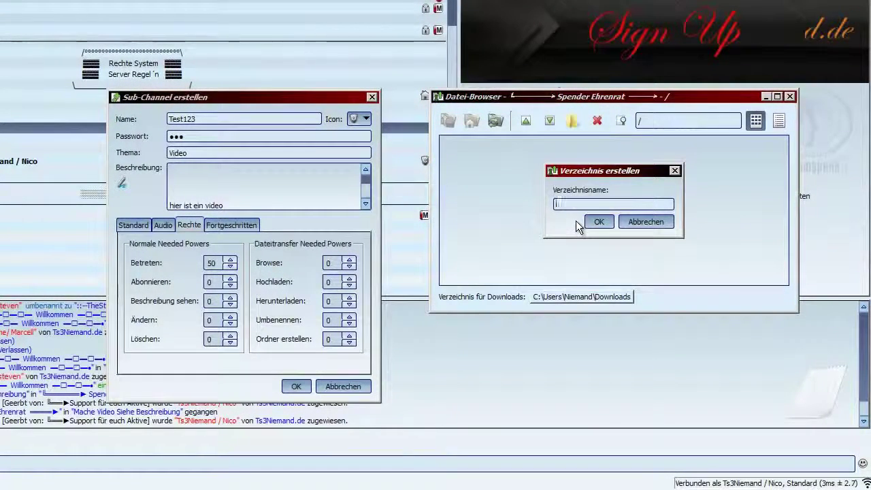
text(asd)
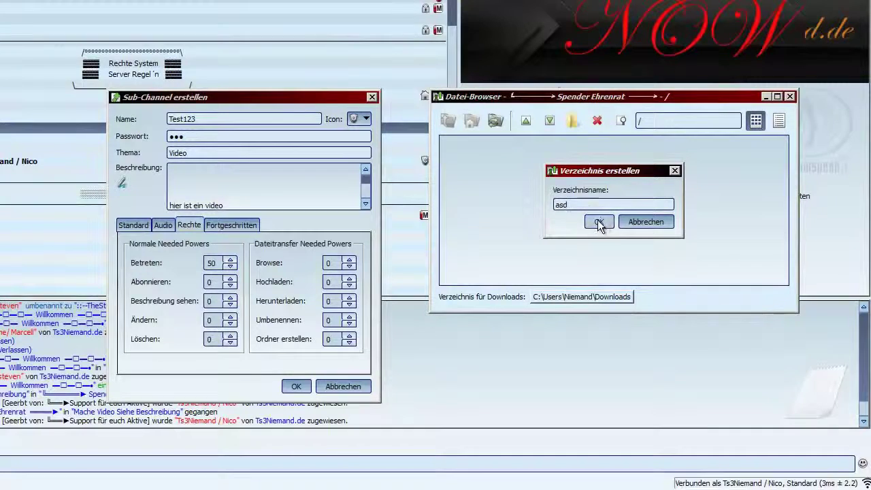
click(598, 222)
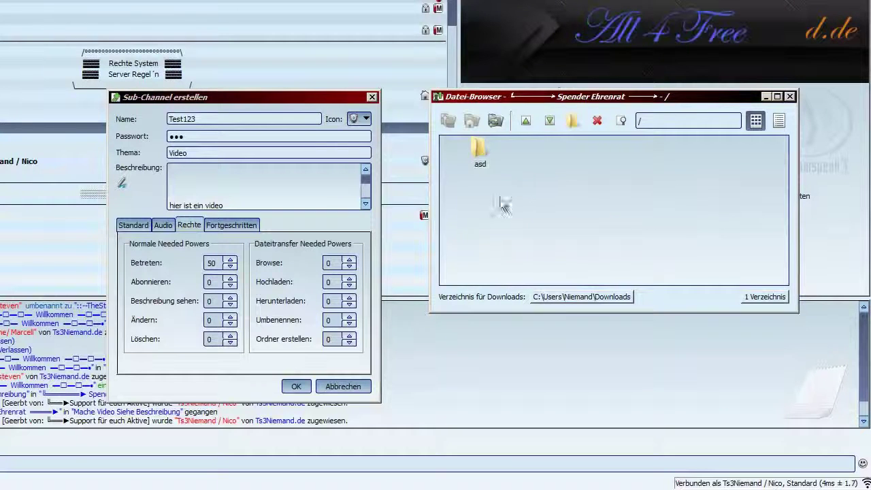
Step: Delete the 'asd' folder and place the file browser beside the channel dialog
click(477, 149)
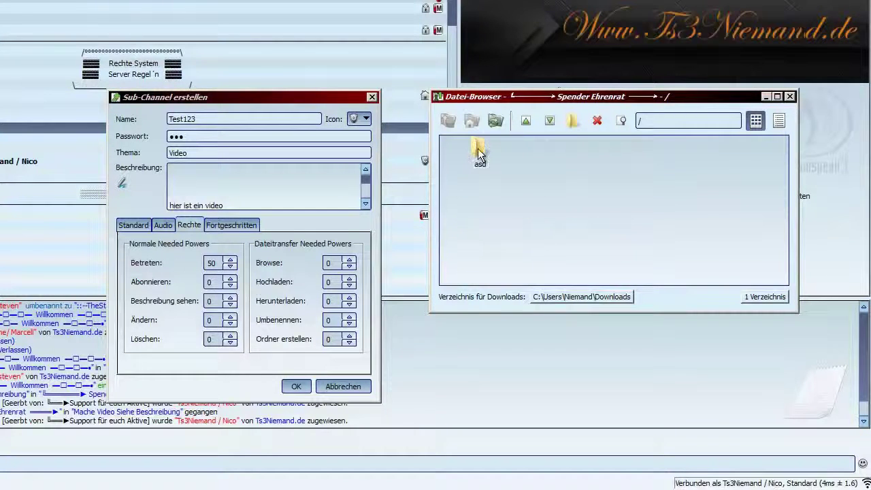
key(Delete)
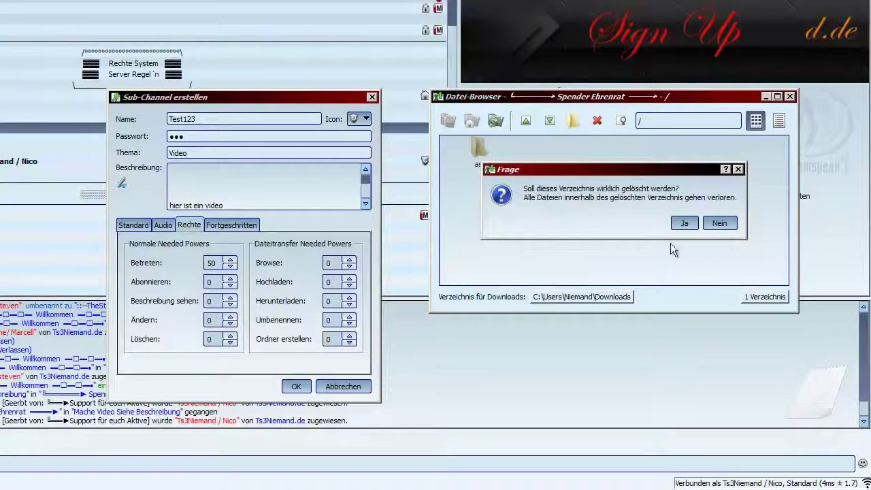
click(683, 223)
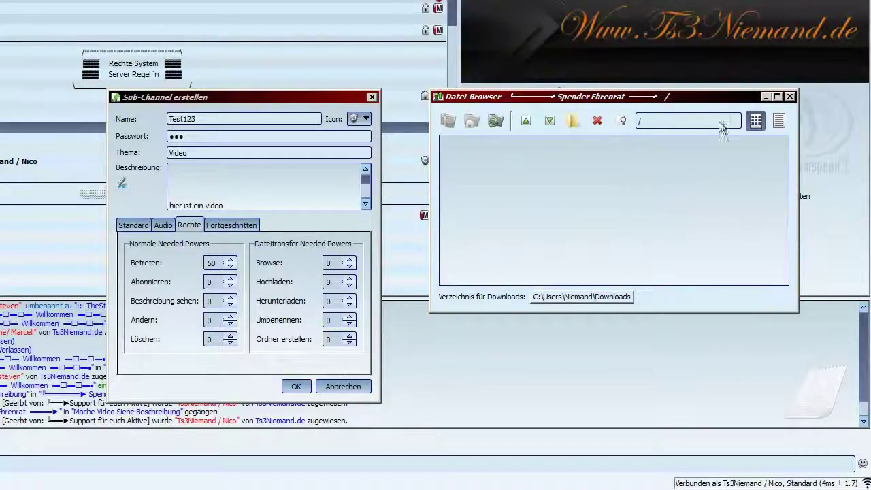
drag(658, 96, 550, 272)
drag(616, 306, 702, 255)
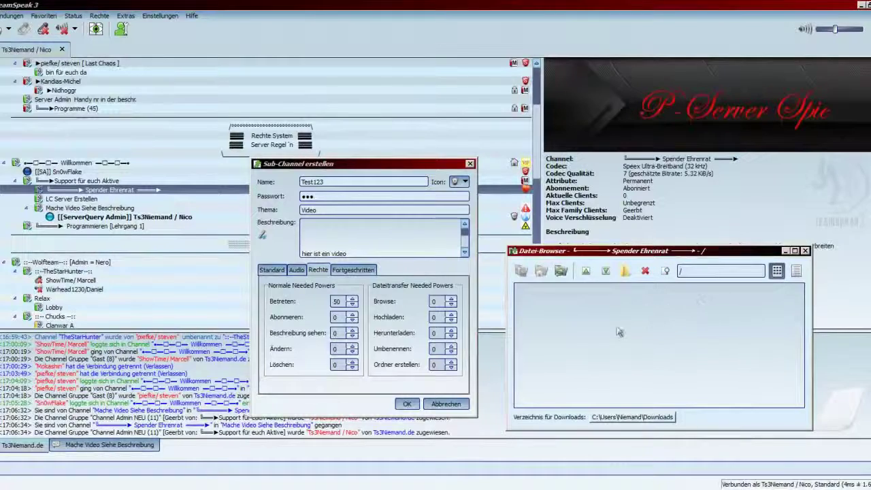
Step: Close the file browser and enter phonetic name 123, leaving voice encryption off
click(804, 251)
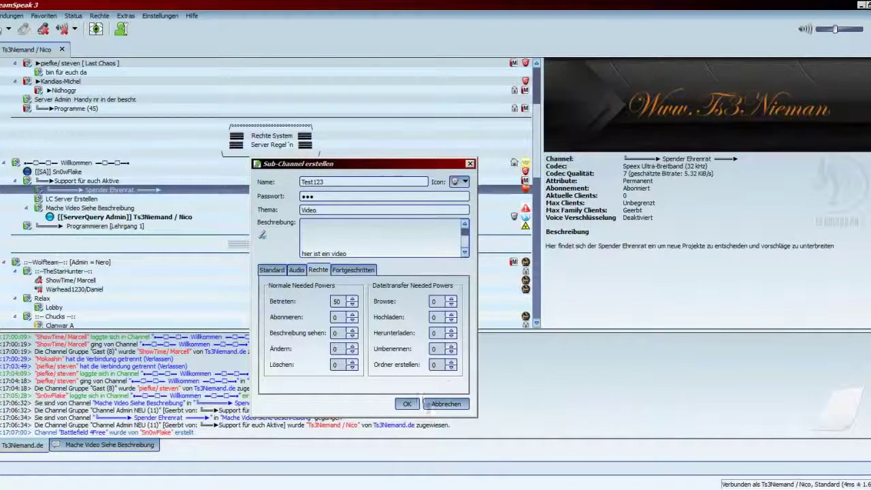
click(346, 270)
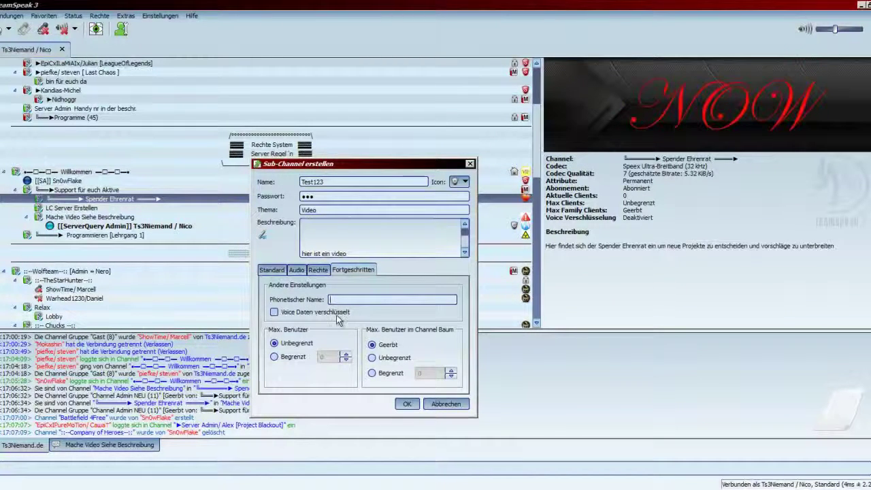
text(123)
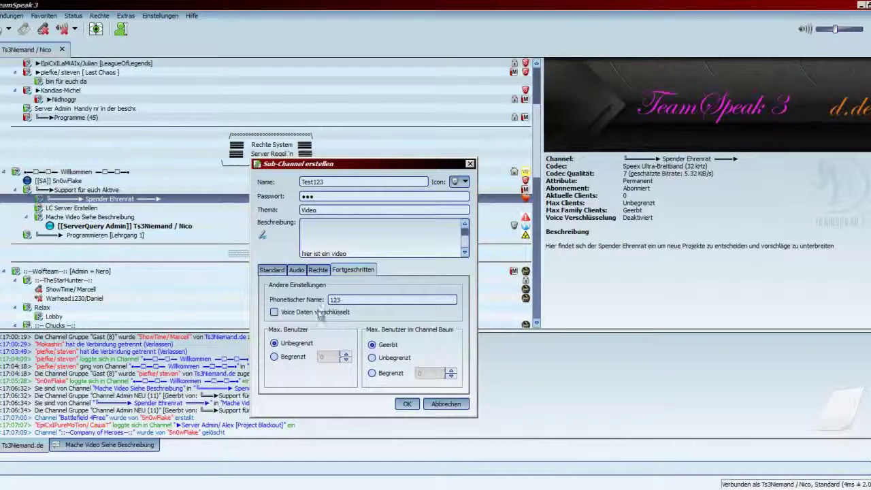
click(279, 313)
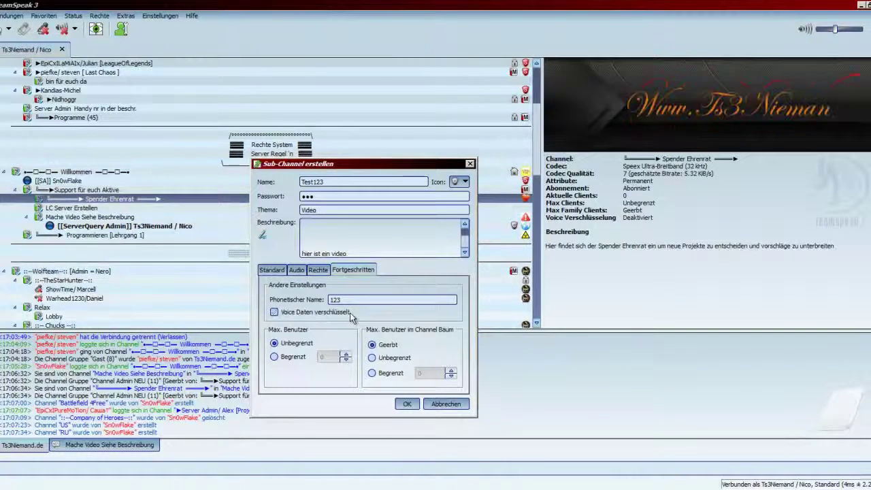
click(289, 314)
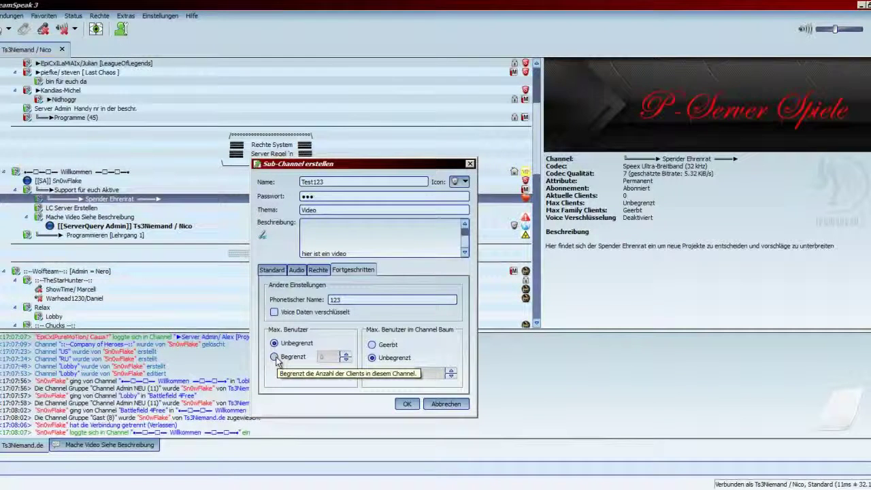
Step: Limit Test123's maximum users to 10
click(275, 357)
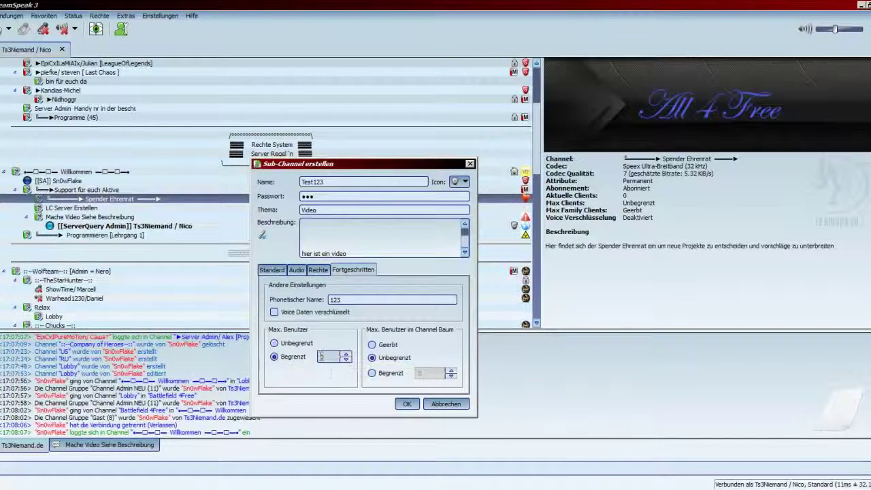
double_click(328, 360)
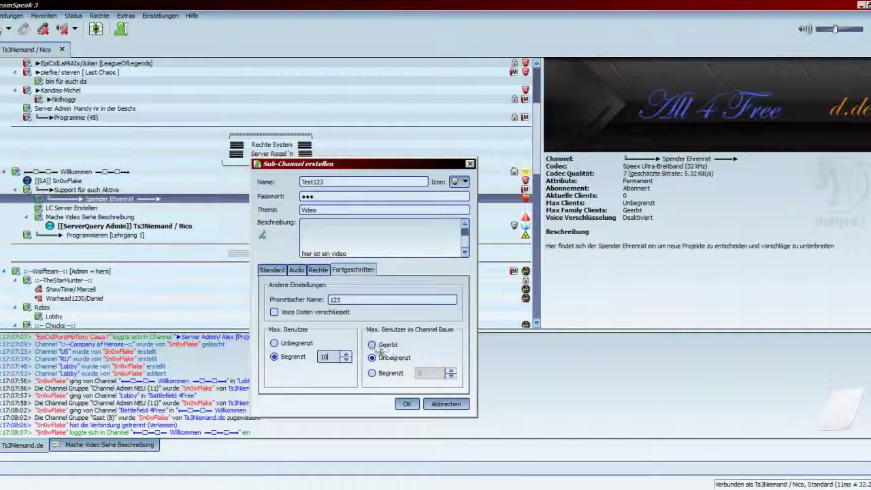
click(60, 281)
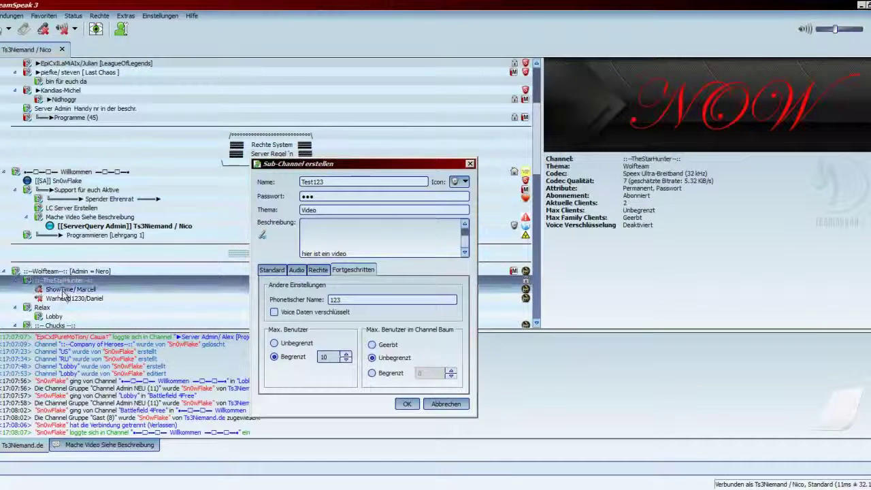
click(78, 272)
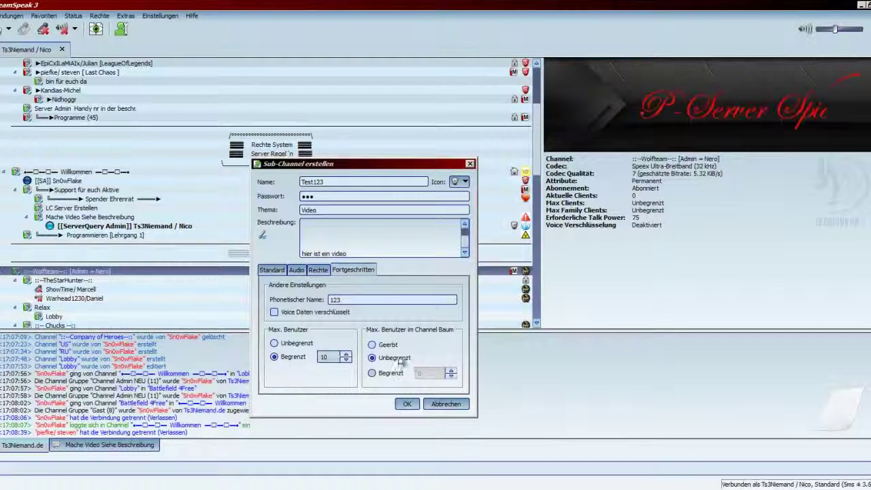
Step: Leave the channel-tree user limit at its inherited setting
click(374, 378)
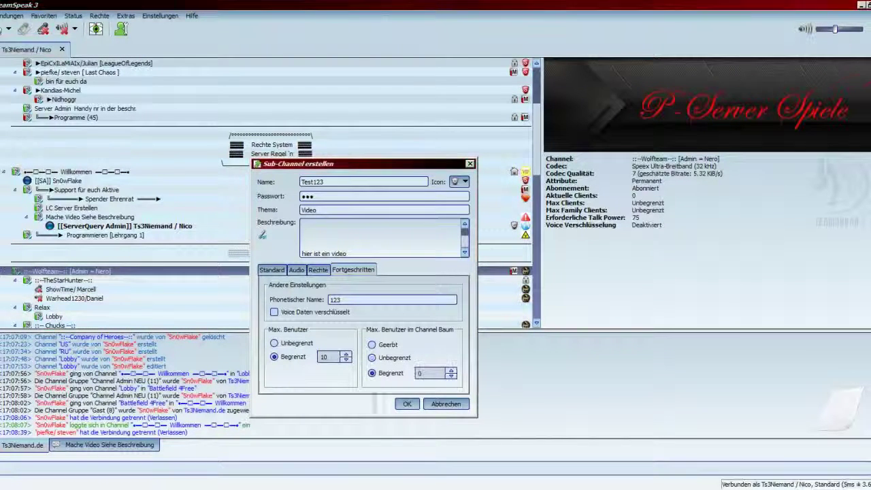
double_click(427, 373)
click(388, 345)
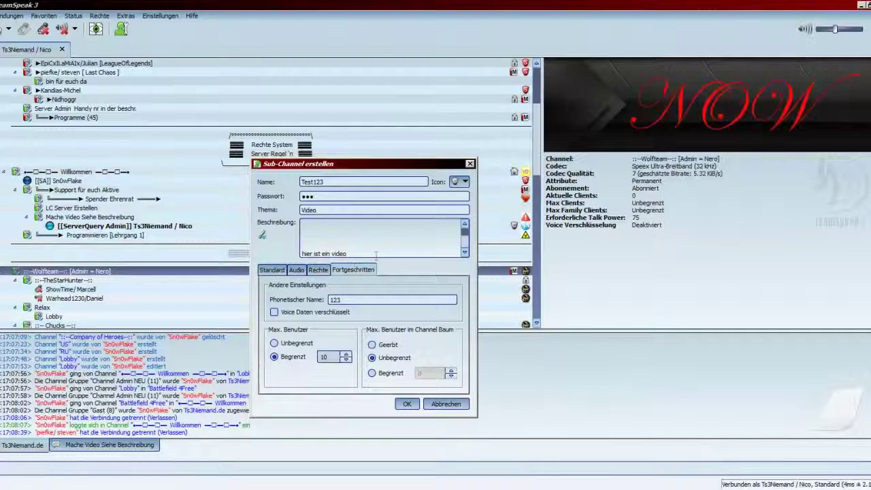
drag(462, 248, 467, 231)
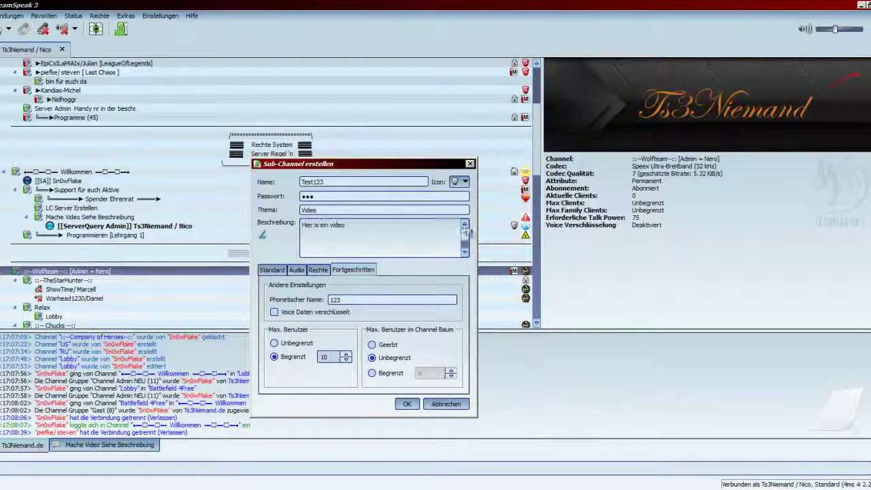
Step: Create the Test123 sub-channel and open its Channel editieren settings
click(407, 404)
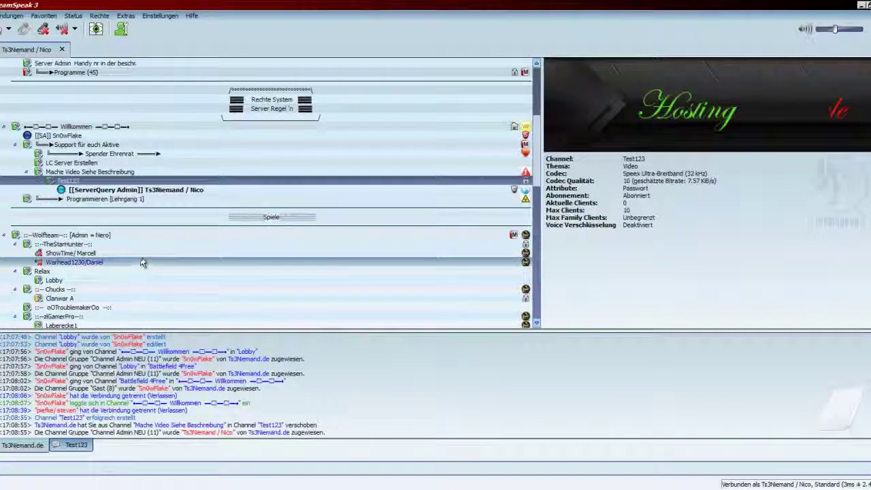
click(97, 180)
right_click(119, 181)
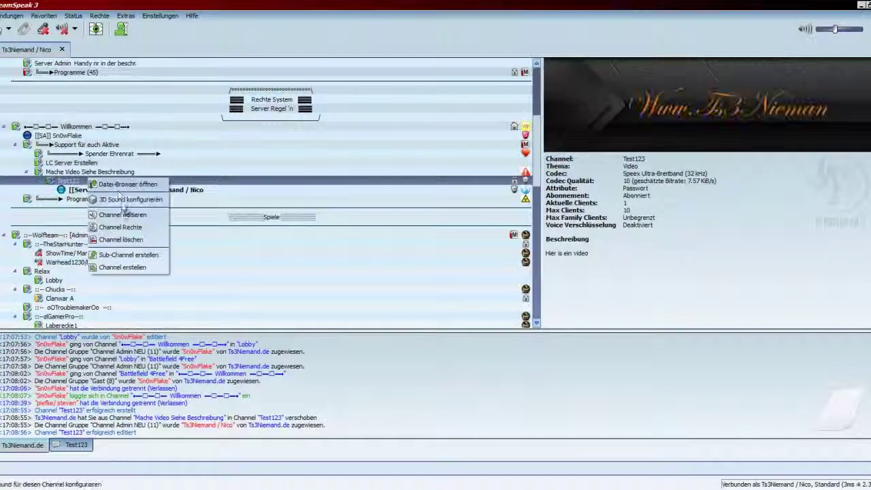
click(177, 240)
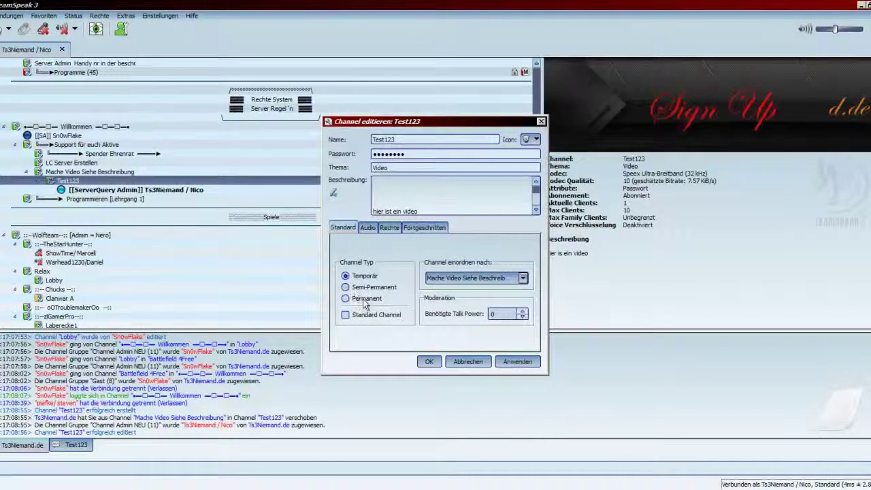
Step: Look through Test123's audio, permission and advanced settings, ending back on general settings
click(368, 228)
click(388, 228)
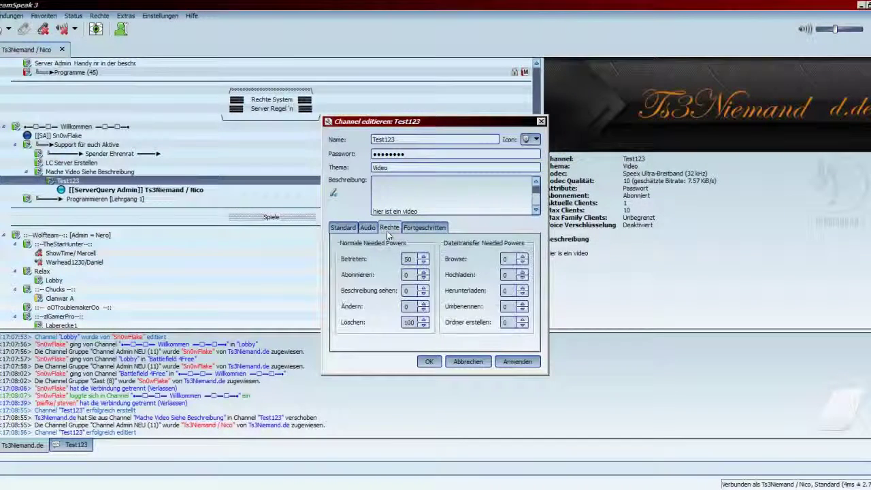
click(421, 228)
click(393, 228)
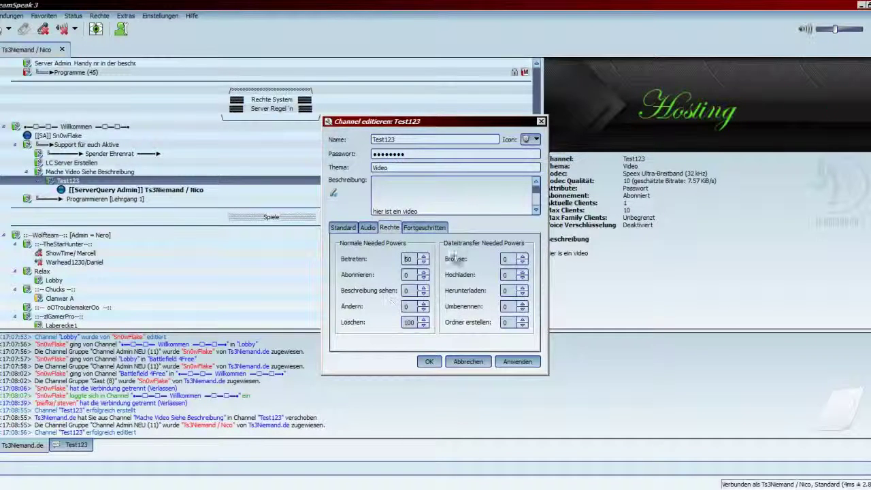
click(343, 228)
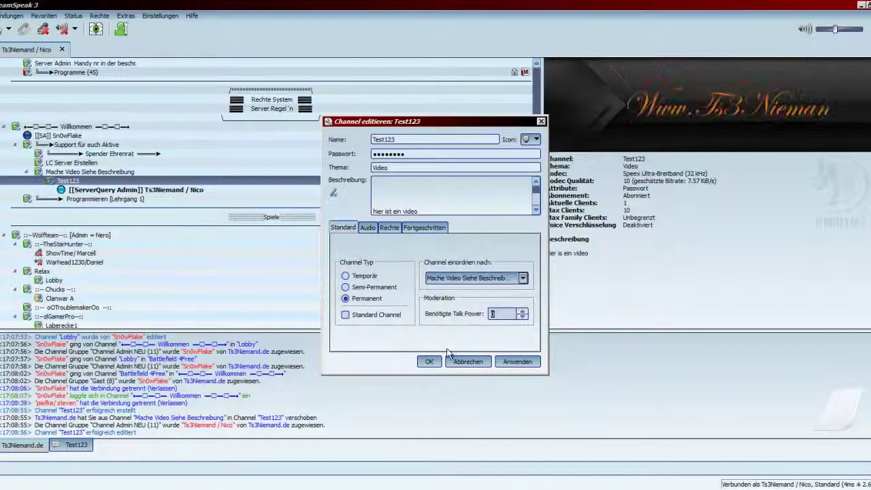
Step: Apply the talk power 75 change and close the edit window
click(517, 361)
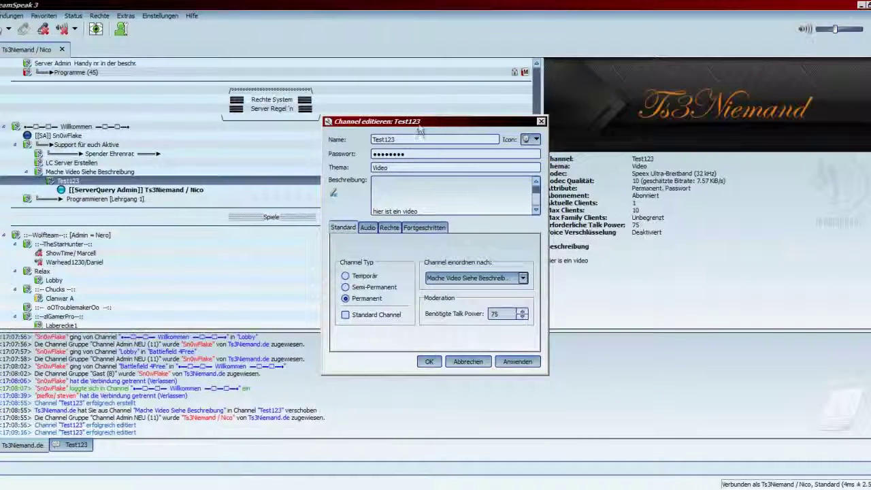
drag(420, 123, 680, 119)
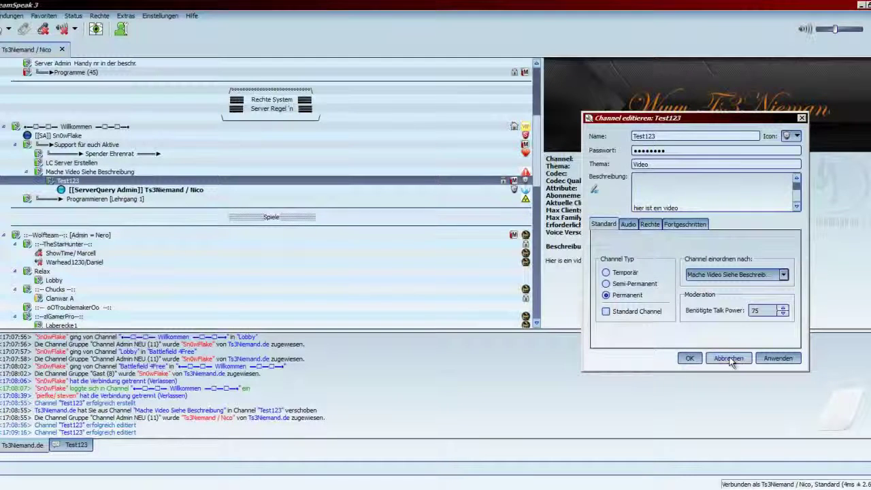
click(729, 359)
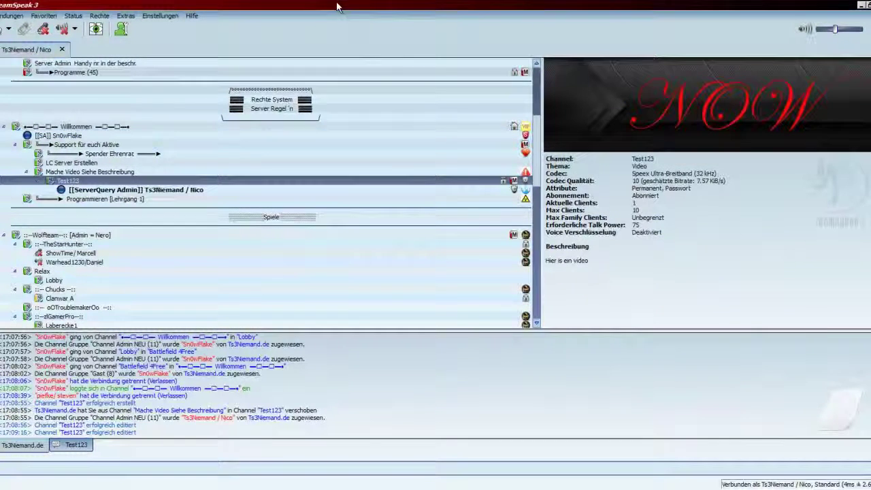